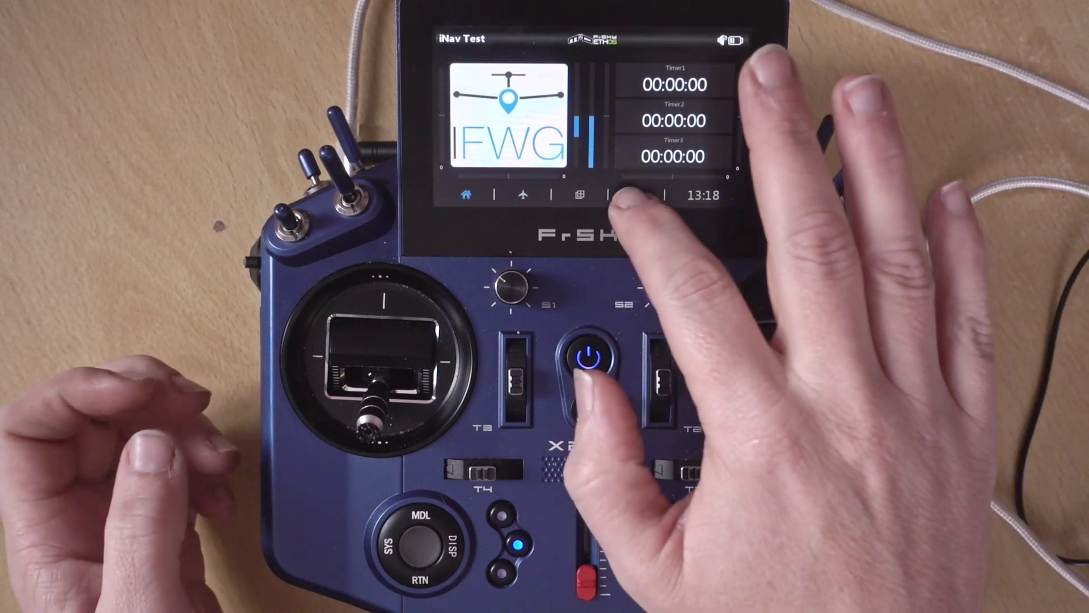
Check the firmware version under System > Info, then expand the model's RF System external module
click(627, 194)
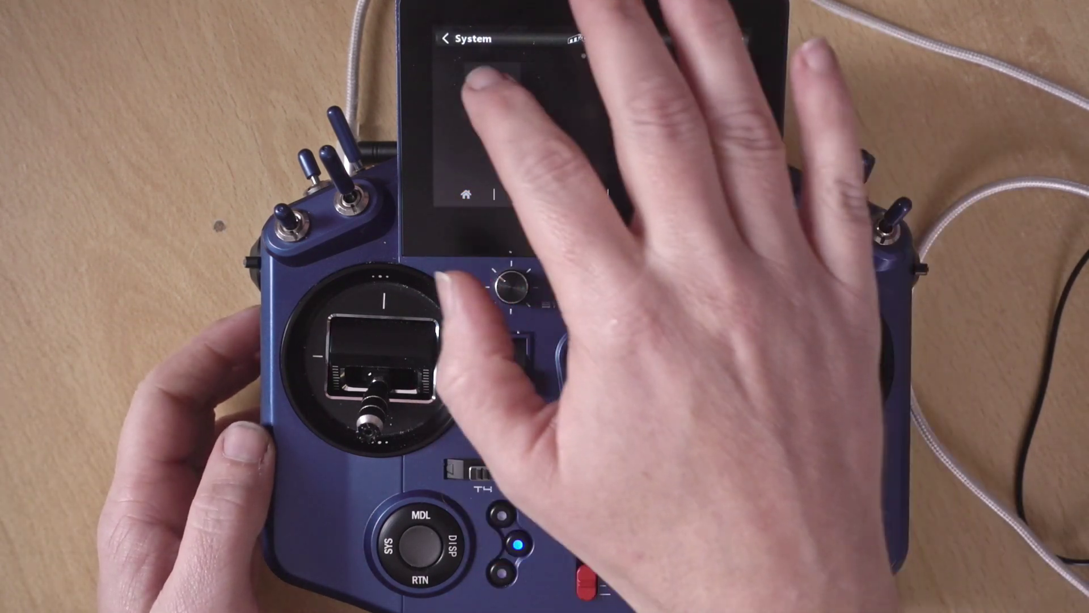
click(622, 215)
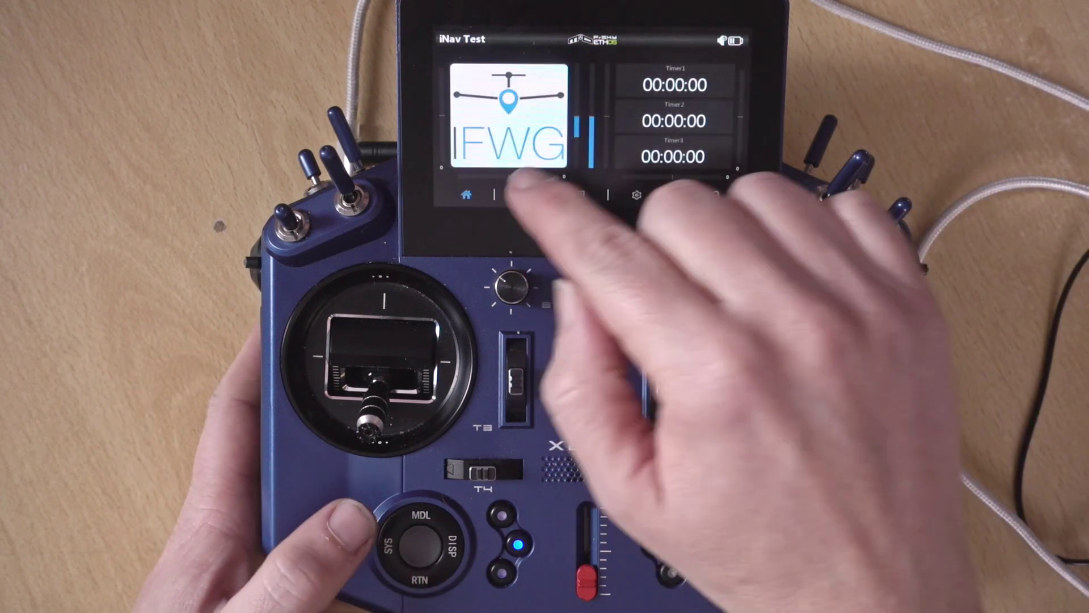
click(525, 193)
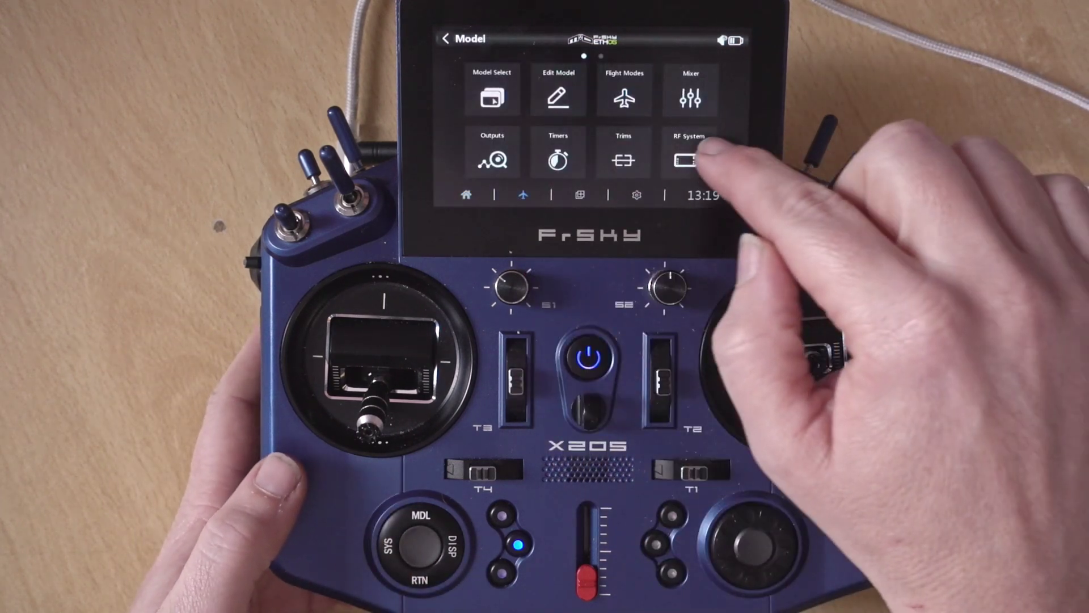
click(689, 142)
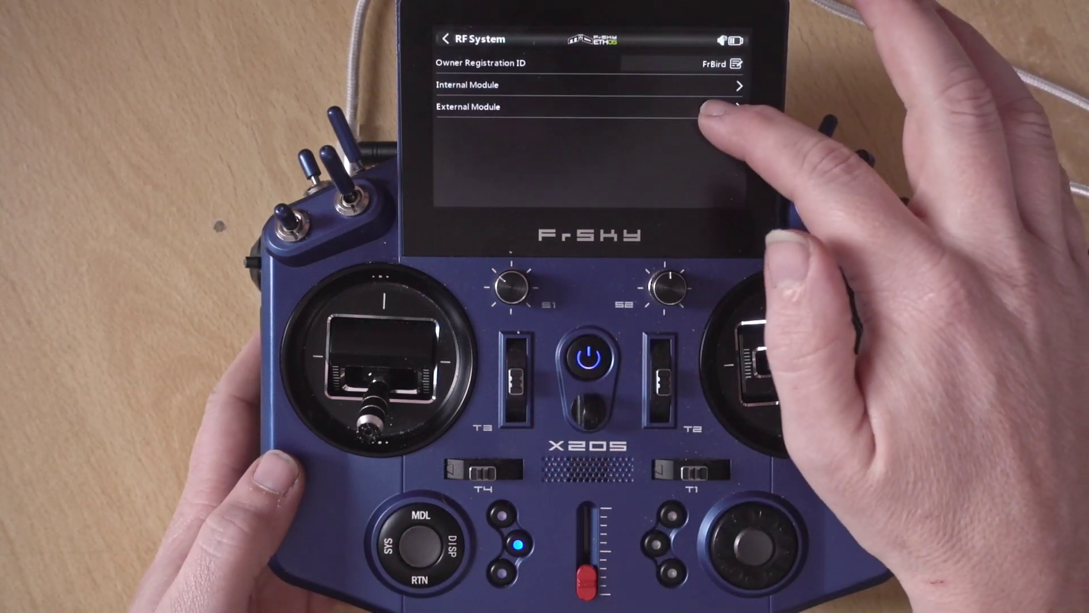
click(731, 108)
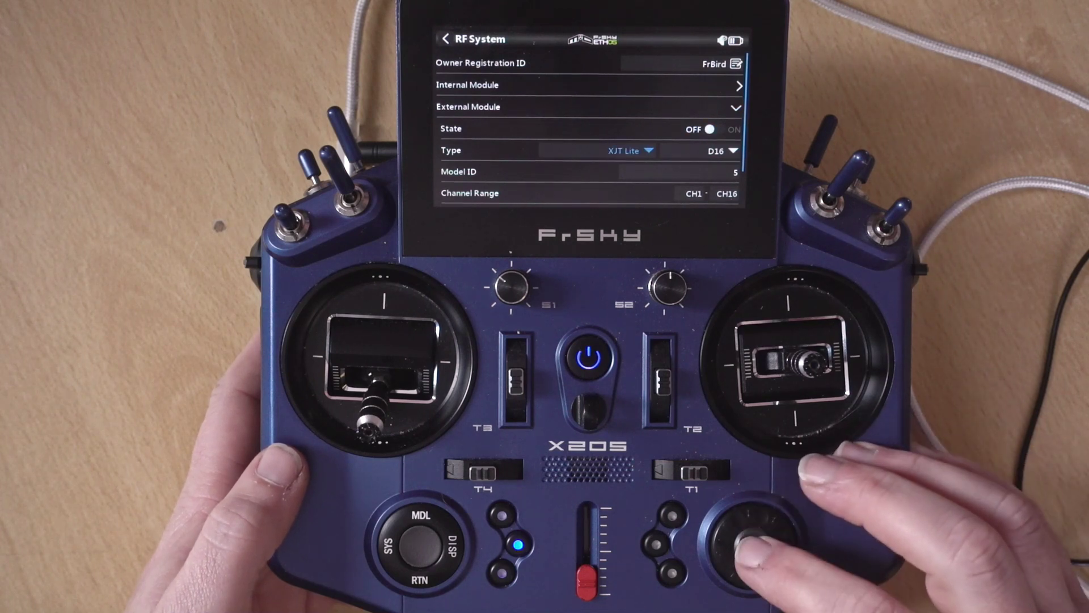
Browse the external module Type list and settle on PPM
key(Return)
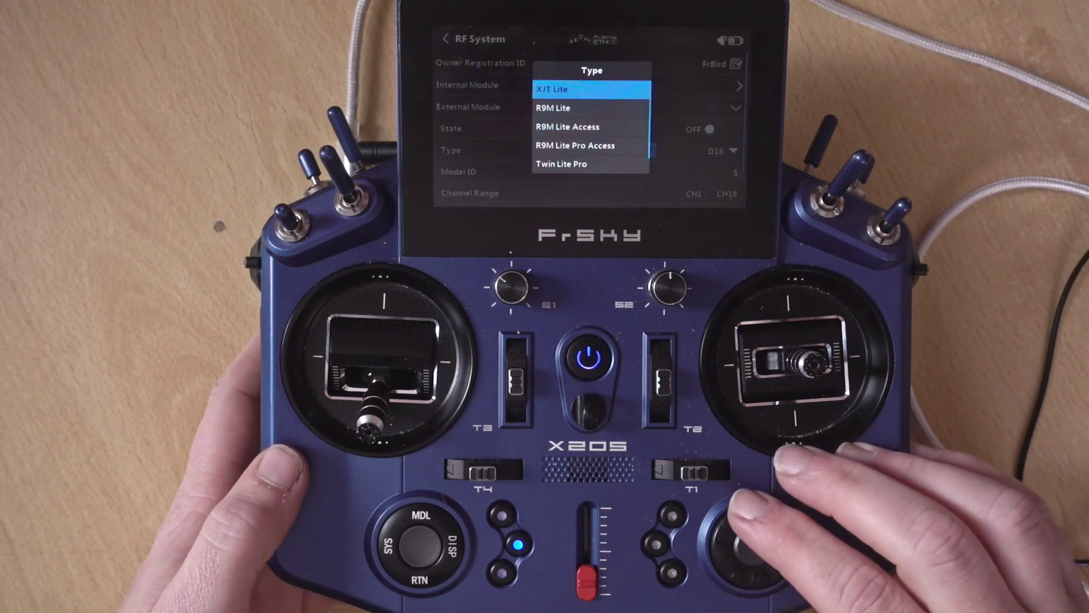
key(Down)
key(Down)
key(Down)
key(Down)
key(Down)
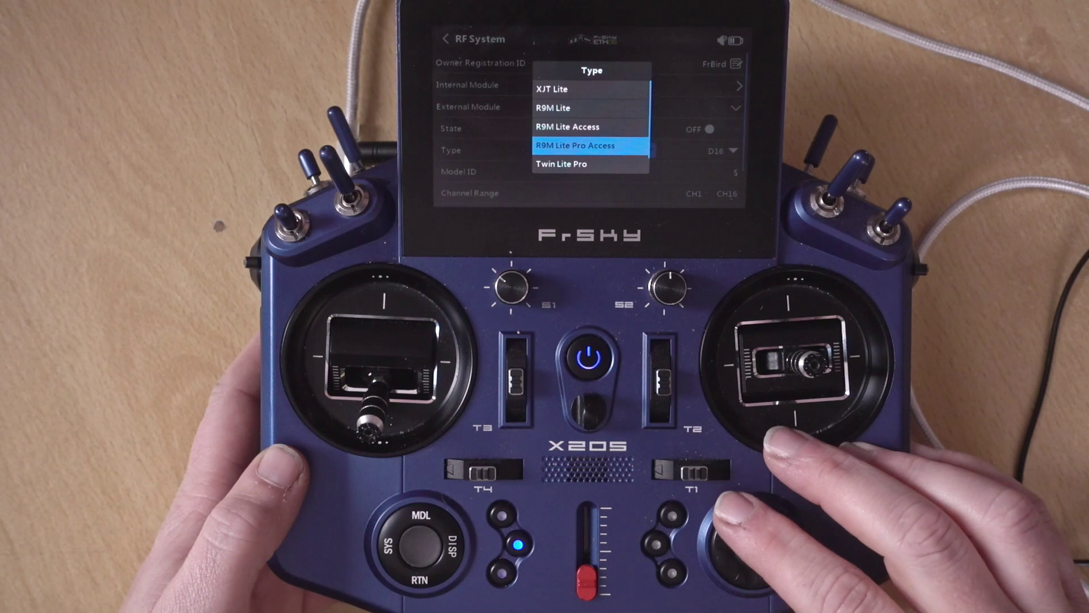
key(Down)
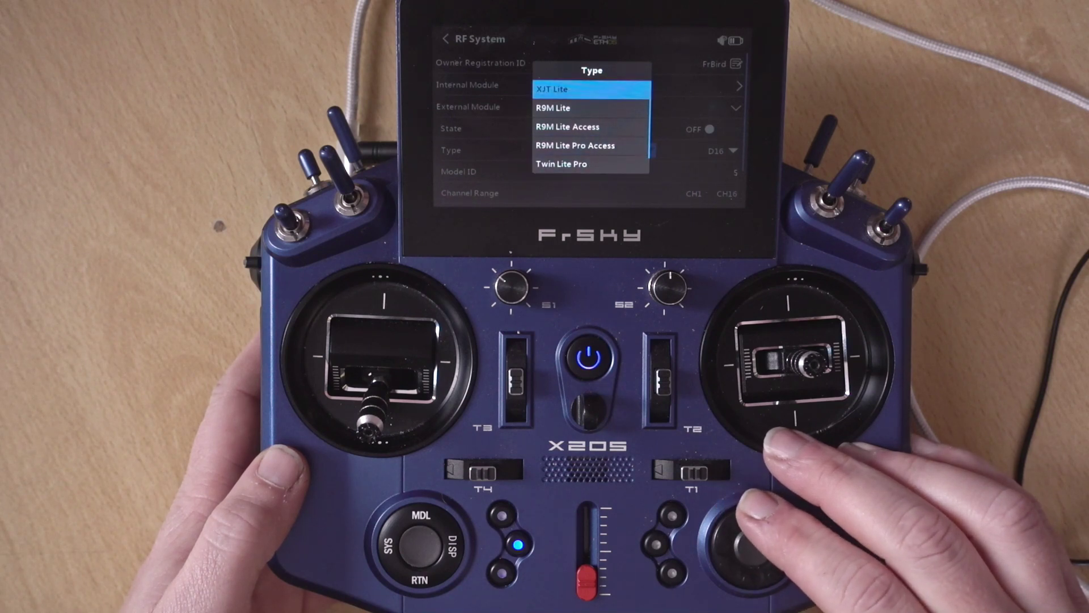
key(Down)
key(Down)
key(Down)
key(Down)
key(Down)
key(Down)
key(Down)
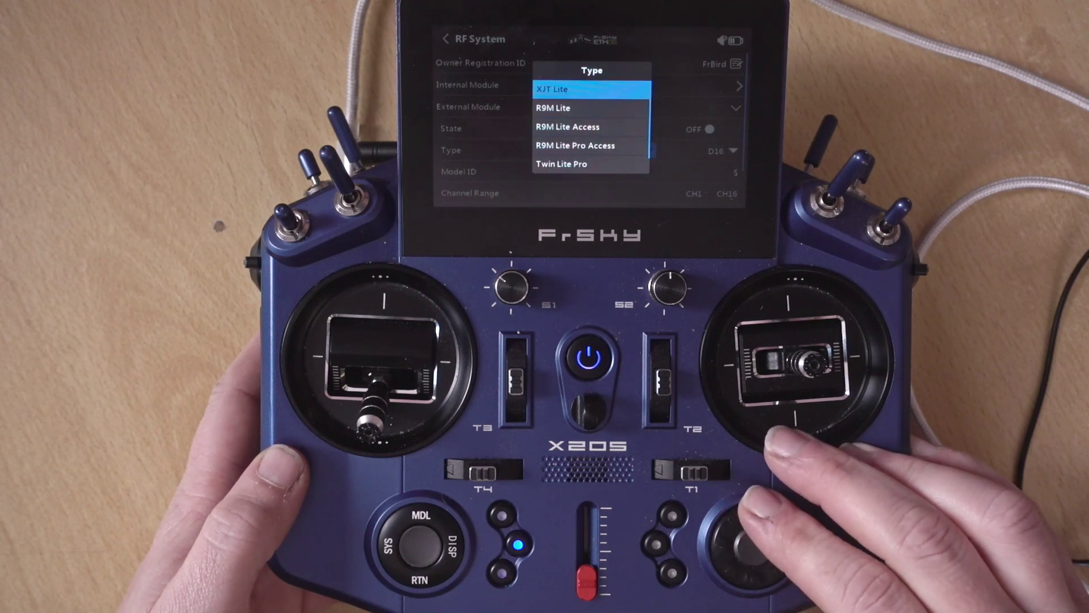
key(Down)
key(Down)
key(Down)
key(Down)
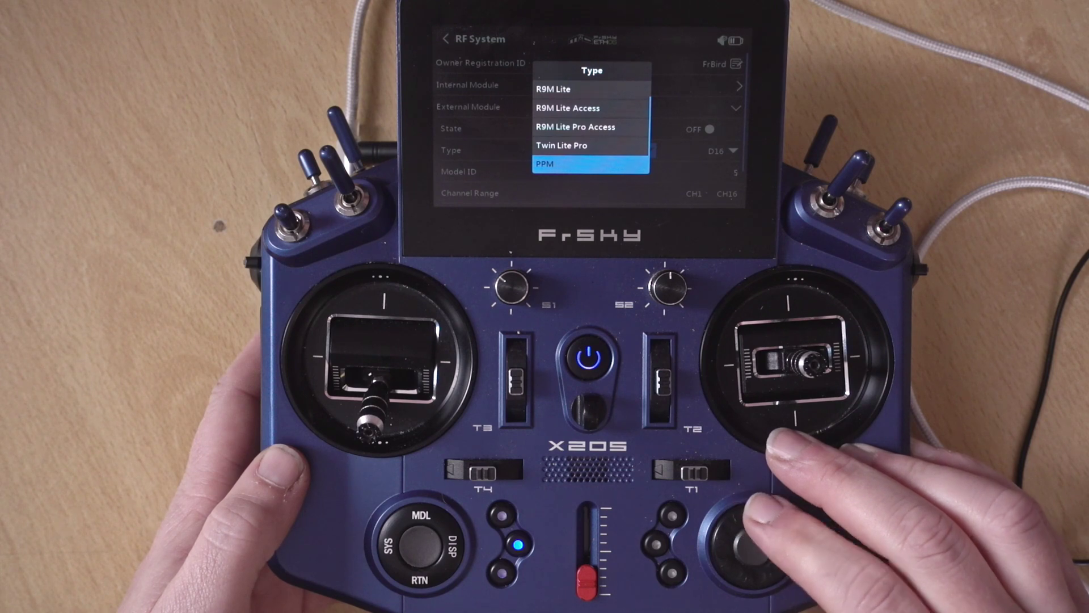
key(Up)
key(Up)
key(Down)
key(Down)
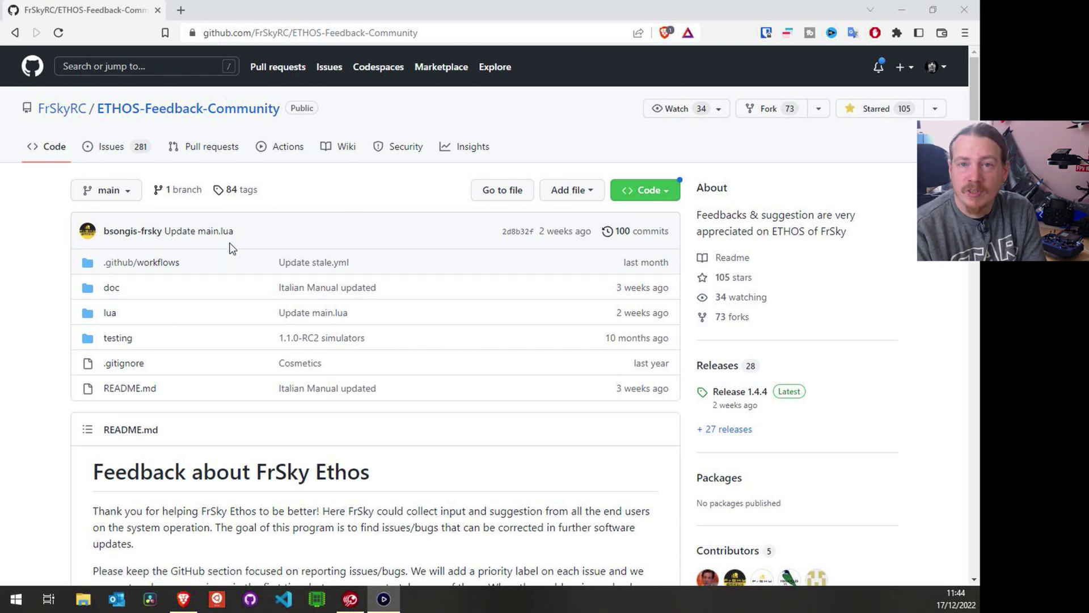
Navigate into the repository's lua/crossfire folder so main.lua is listed
click(109, 313)
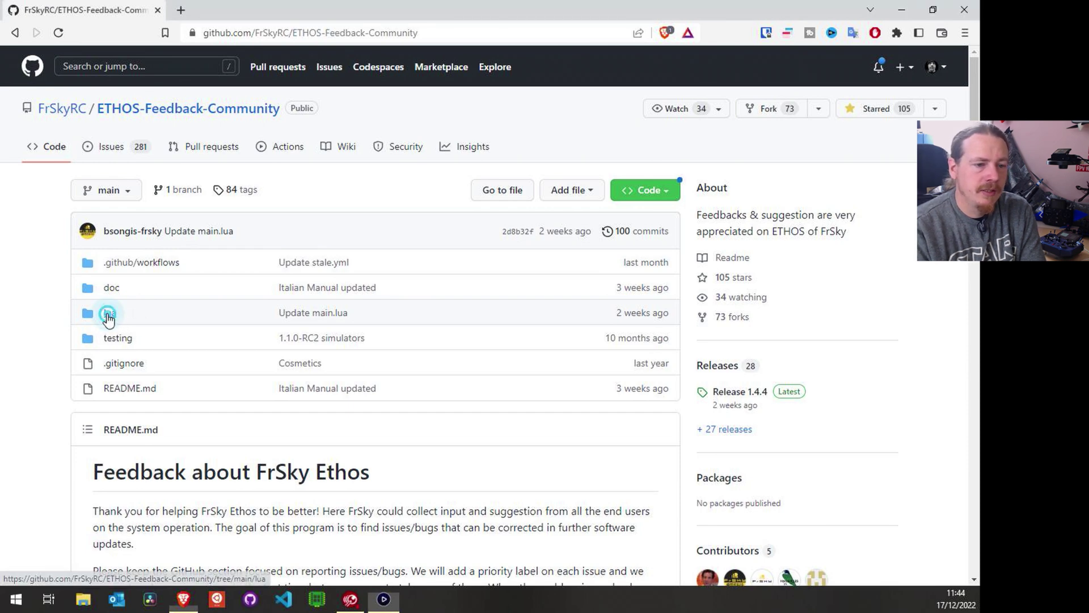
scroll(632, 366, down, 2)
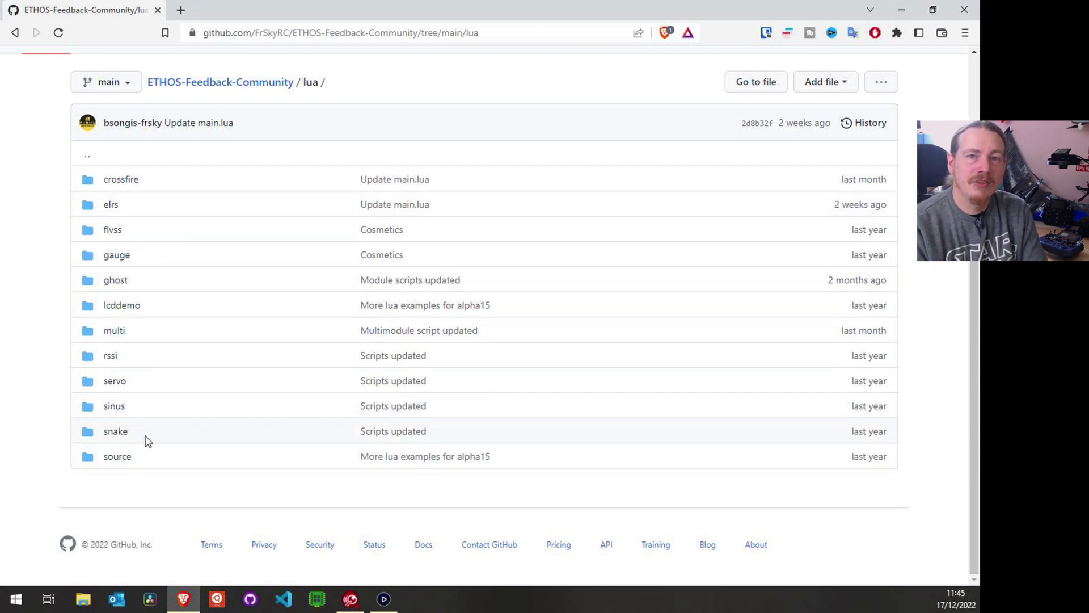
click(126, 186)
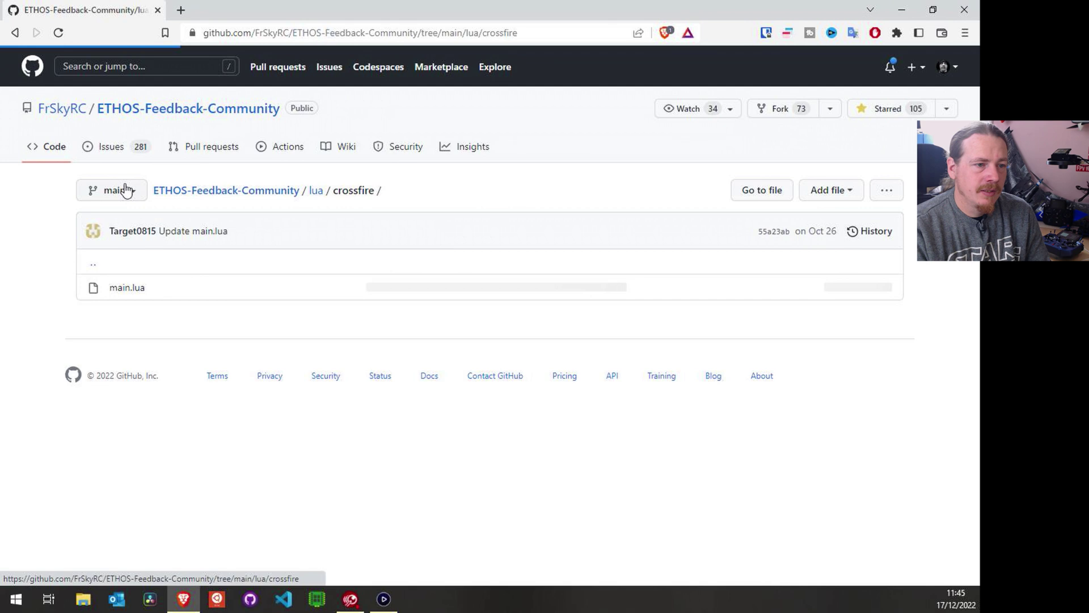
drag(142, 292, 102, 290)
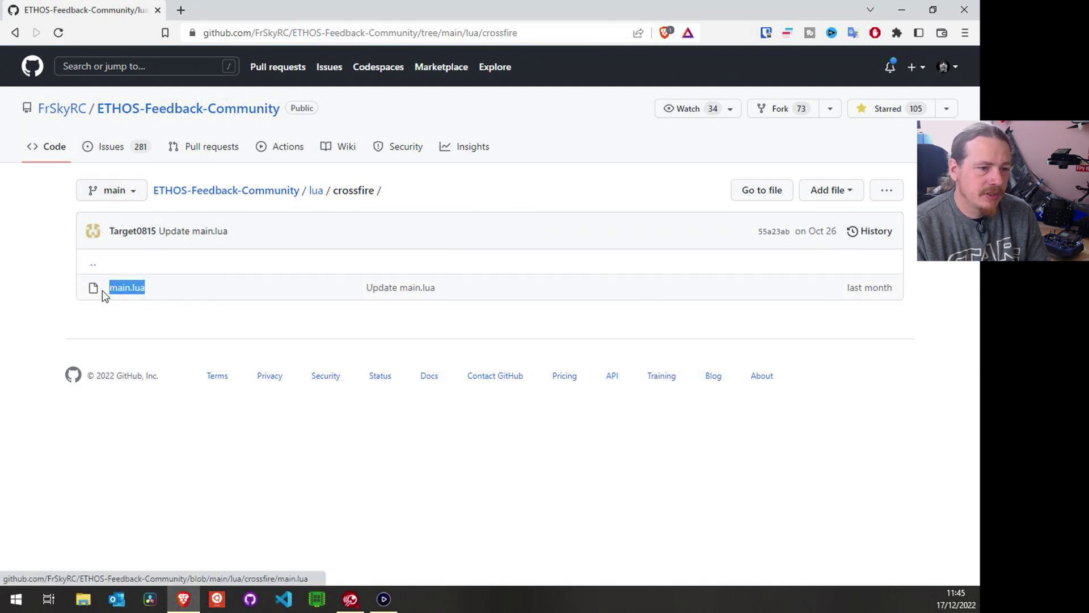
click(151, 285)
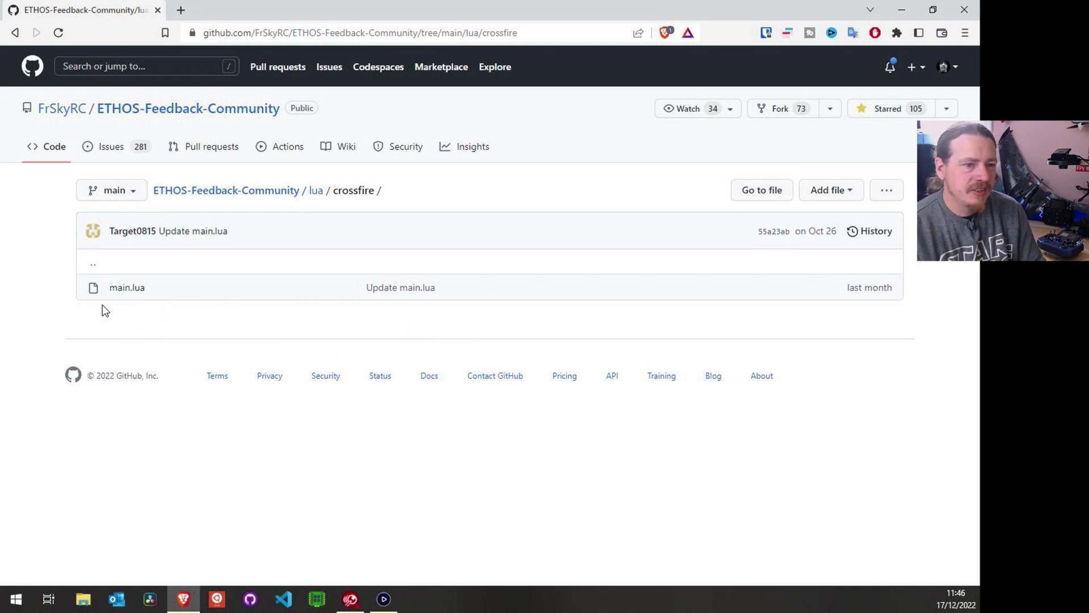
Save the crossfire main.lua link to the Desktop with Save link as, then minimize Brave
click(128, 292)
right_click(129, 291)
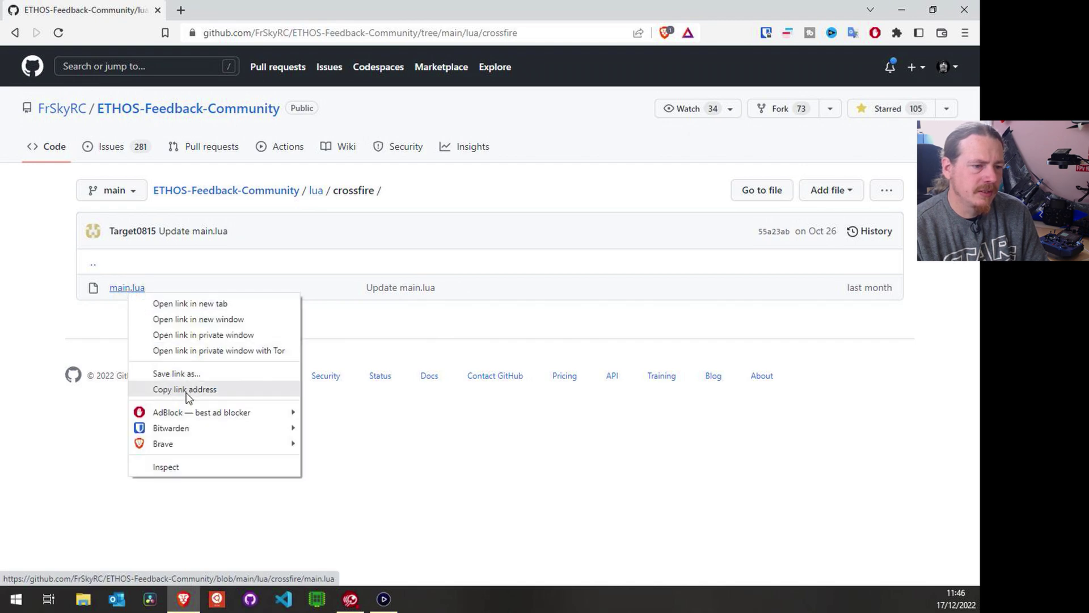
click(191, 376)
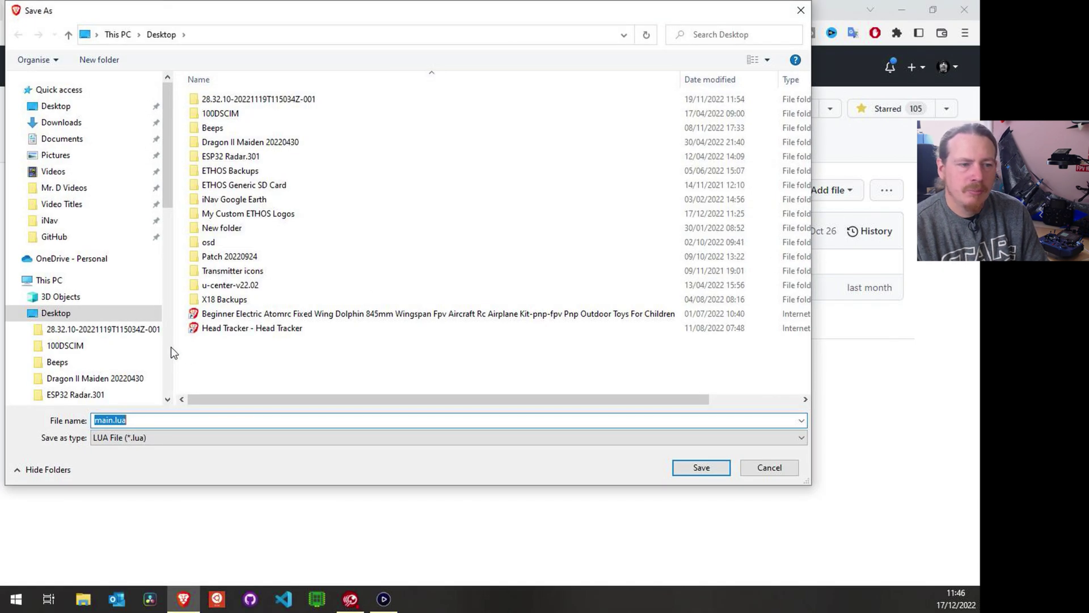
click(709, 472)
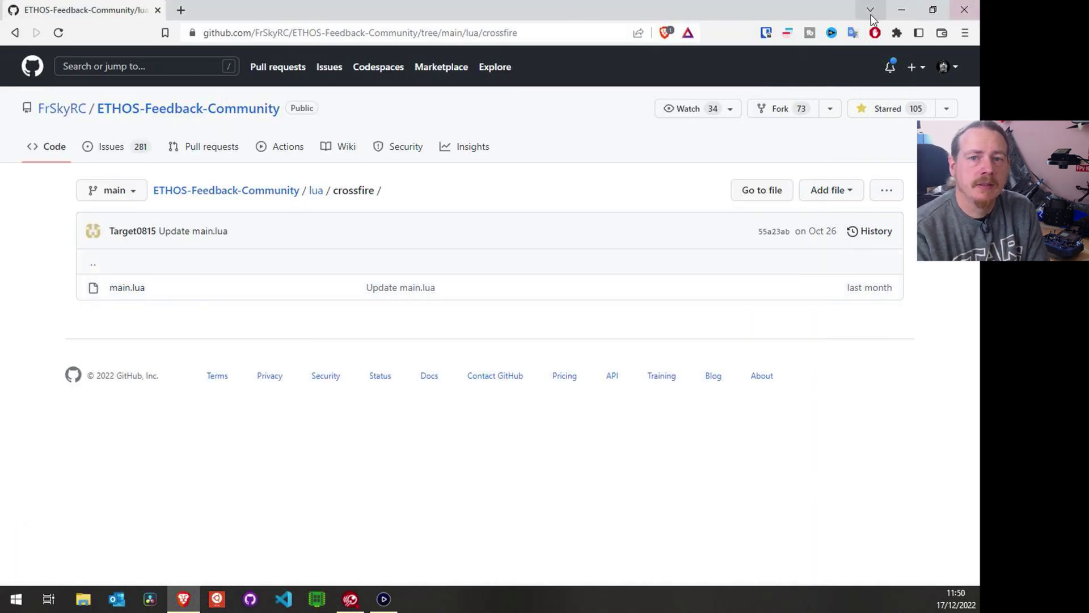
click(902, 9)
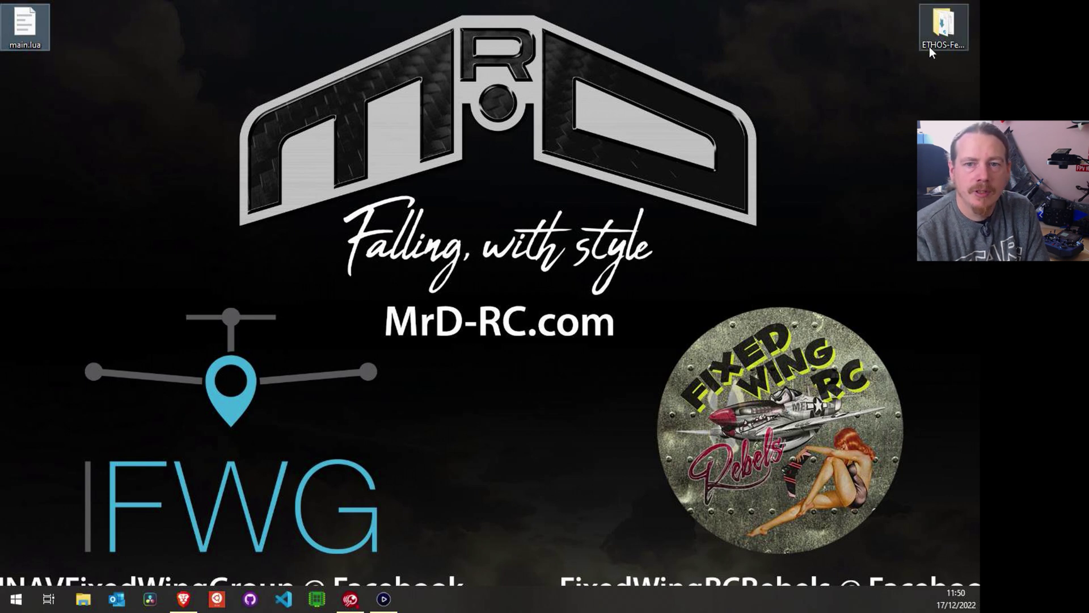
right_click(25, 29)
click(80, 114)
scroll(221, 180, down, 3)
scroll(221, 180, up, 6)
scroll(264, 163, down, 20)
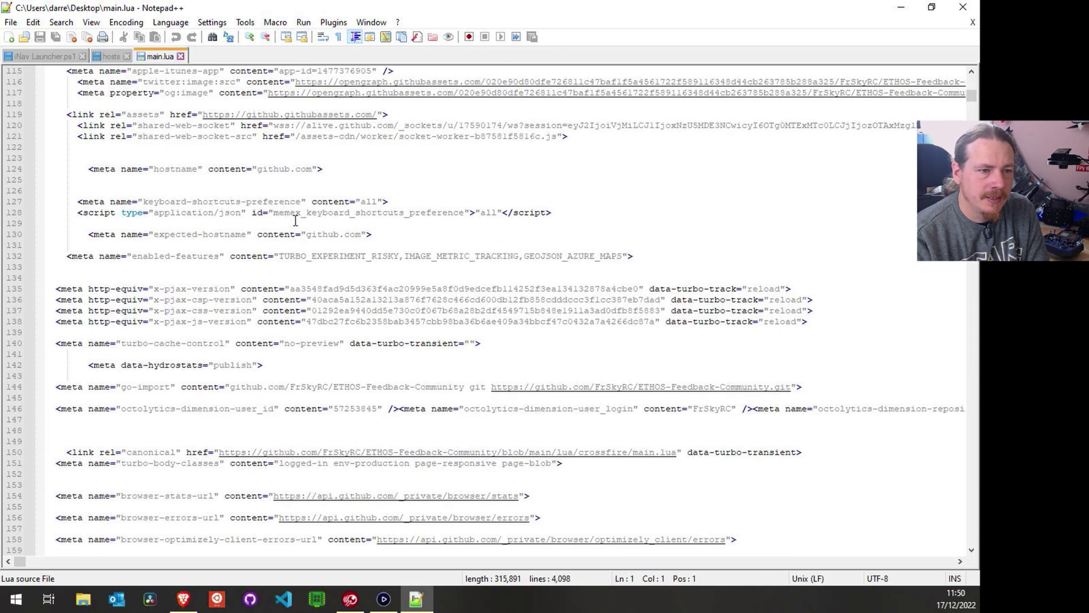
scroll(301, 208, down, 14)
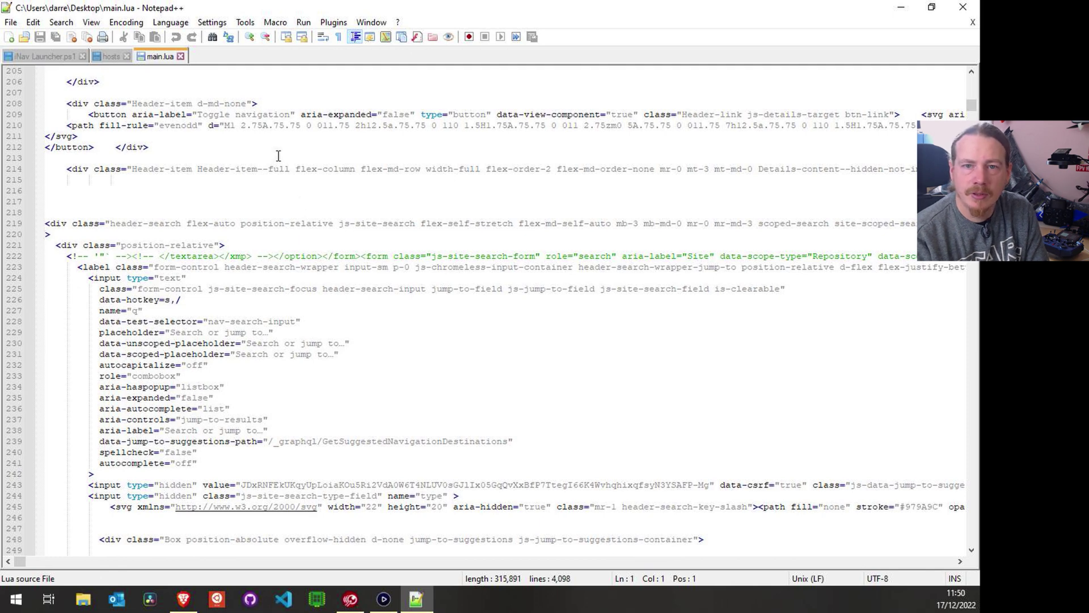
click(963, 7)
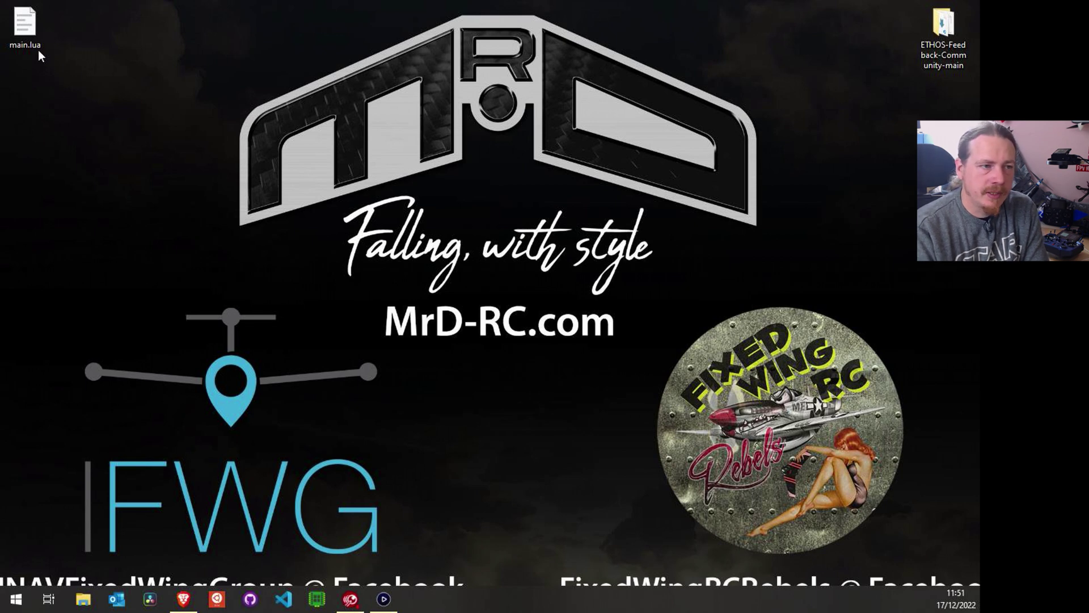
Create a desktop folder named crossfire, move main.lua into it, and open it
right_click(34, 109)
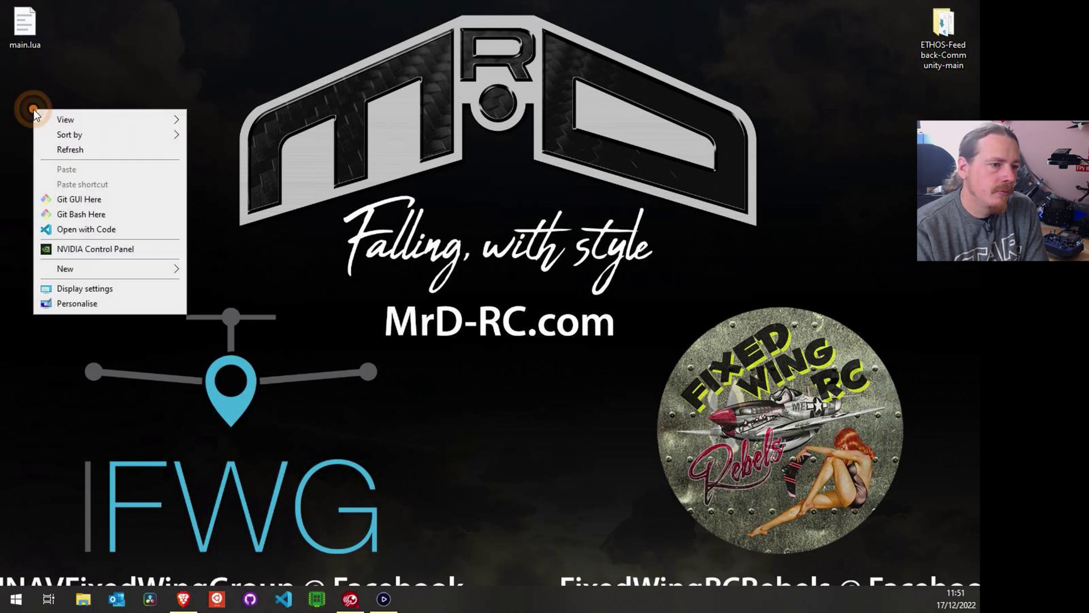
mouse_move(79, 270)
click(238, 269)
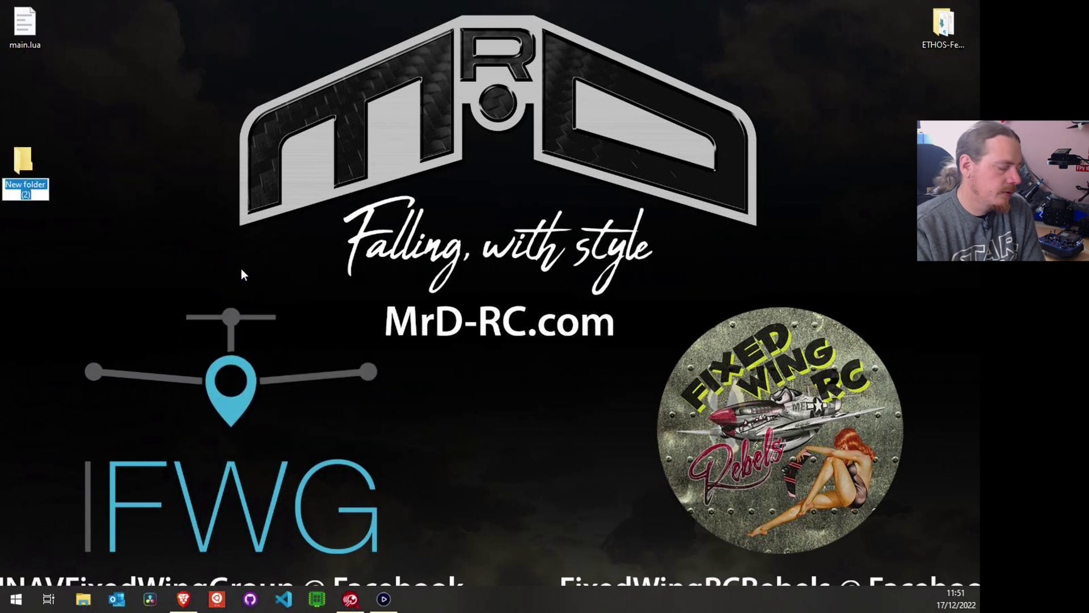
text(crossfire)
key(Return)
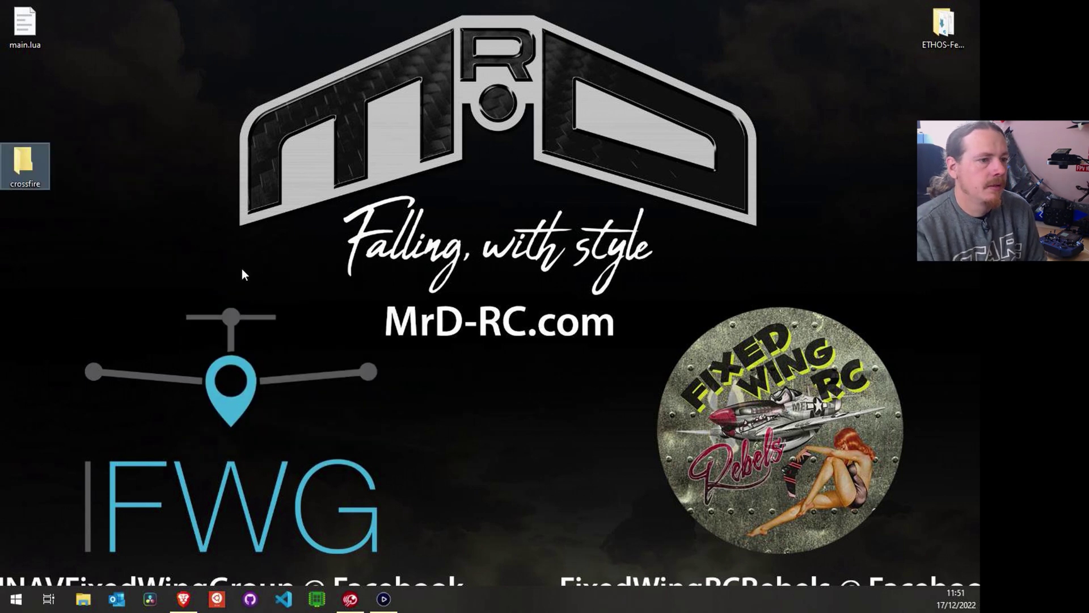
mouse_move(23, 28)
mouse_down()
mouse_move(31, 165)
mouse_move(33, 29)
mouse_up()
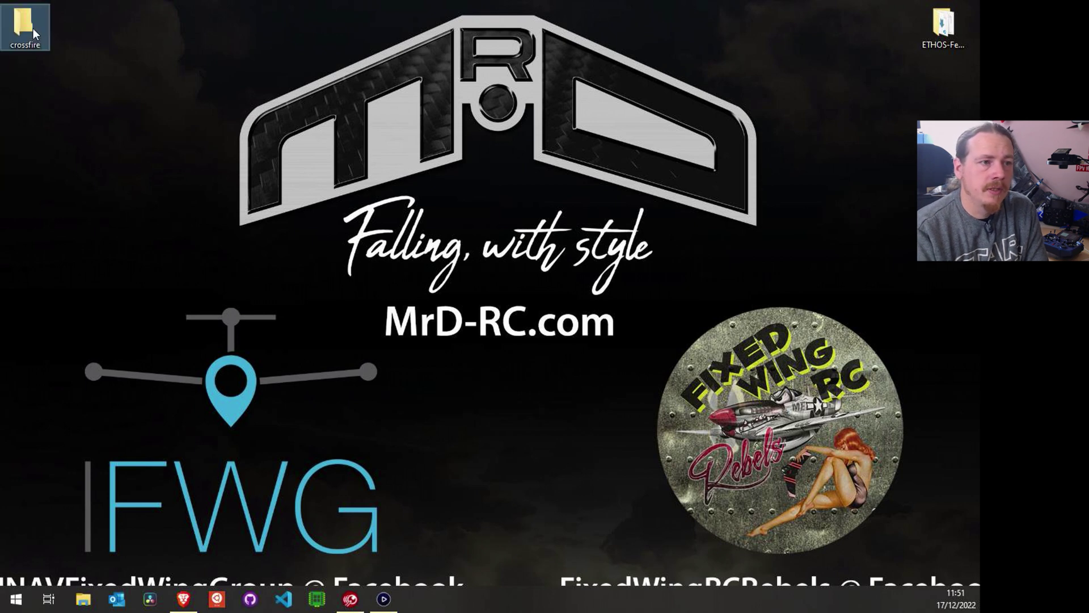
mouse_move(29, 33)
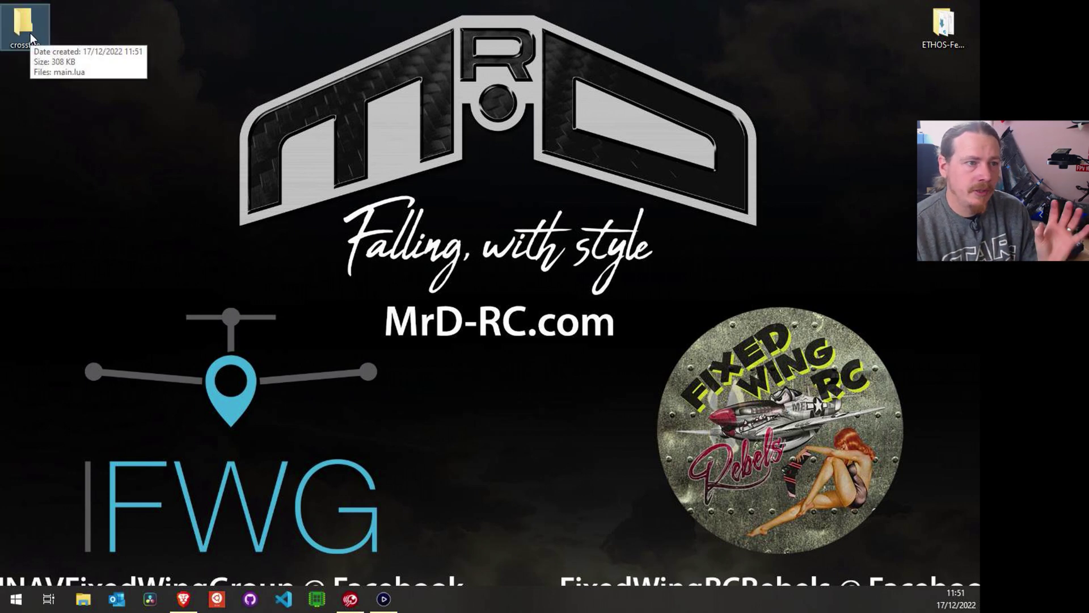
double_click(29, 33)
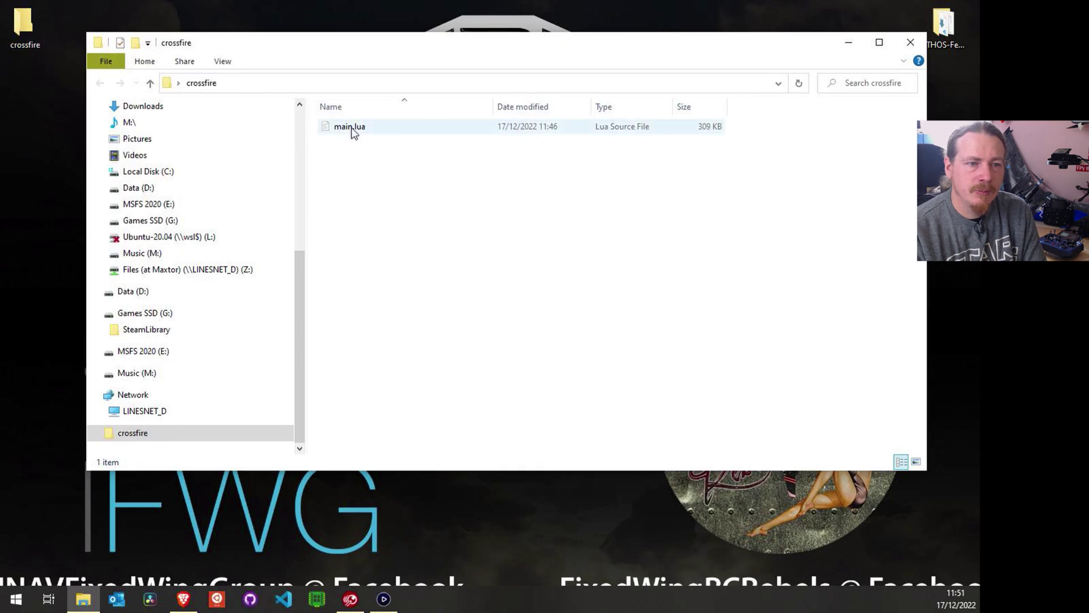
Open main.lua in Notepad++ for editing
mouse_move(352, 127)
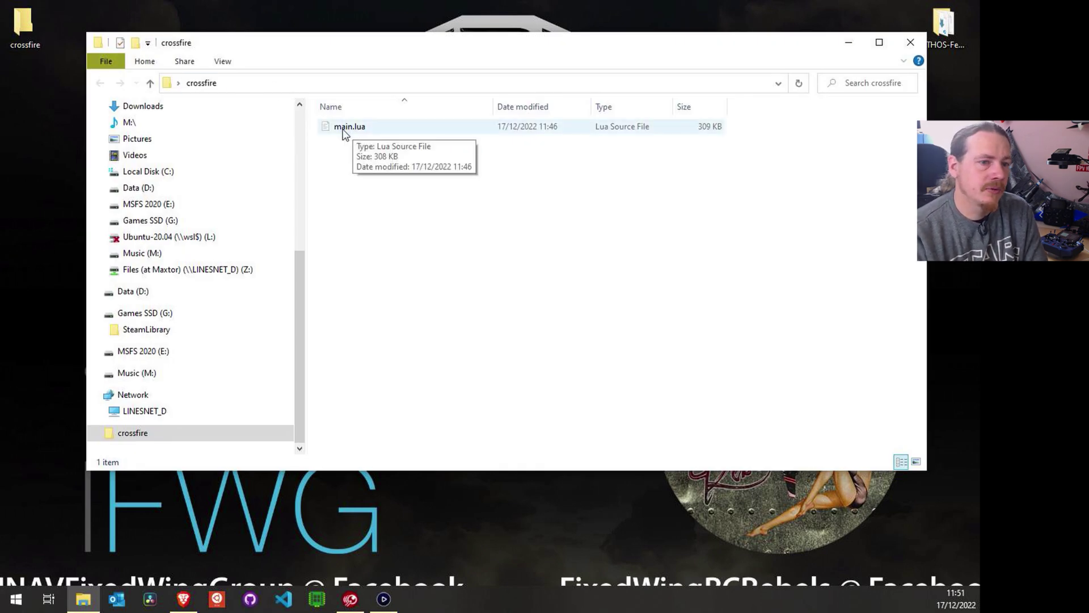
right_click(342, 131)
click(393, 214)
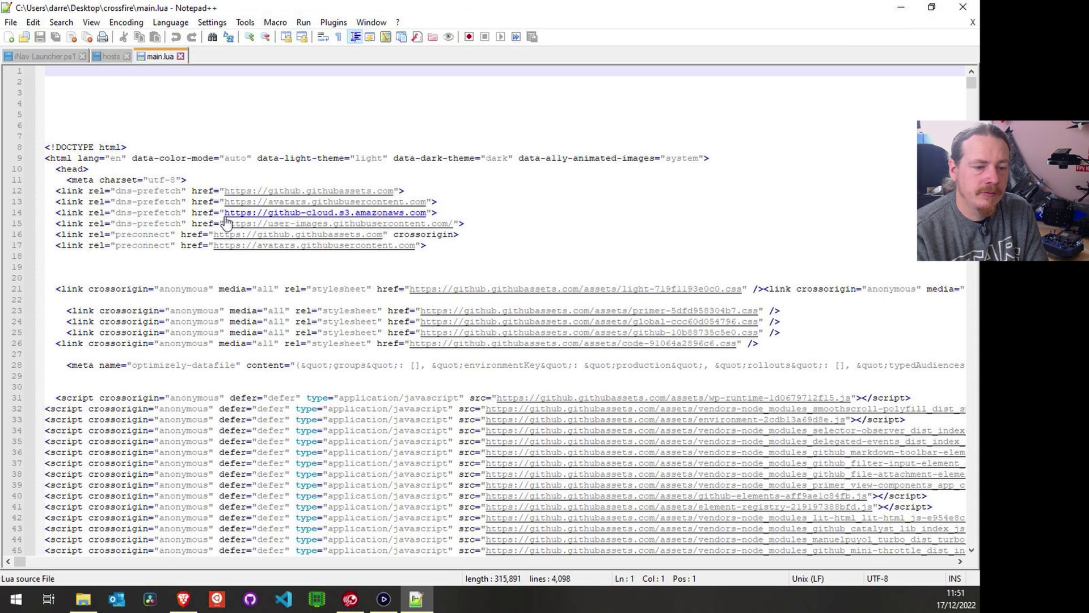
In Brave, open the crossfire main.lua page on GitHub and show its Raw version
click(190, 604)
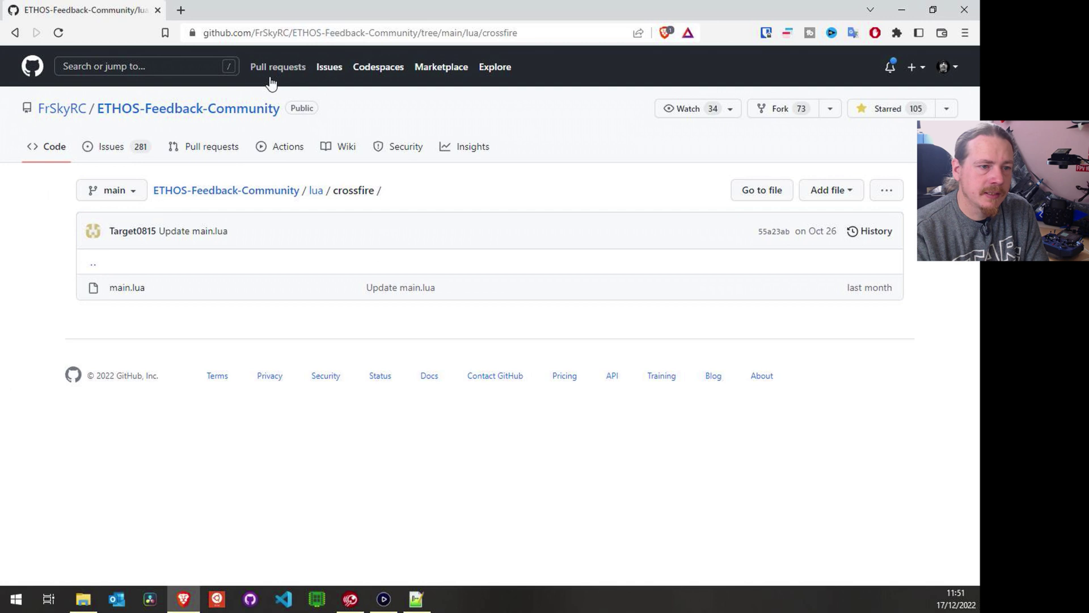
click(120, 291)
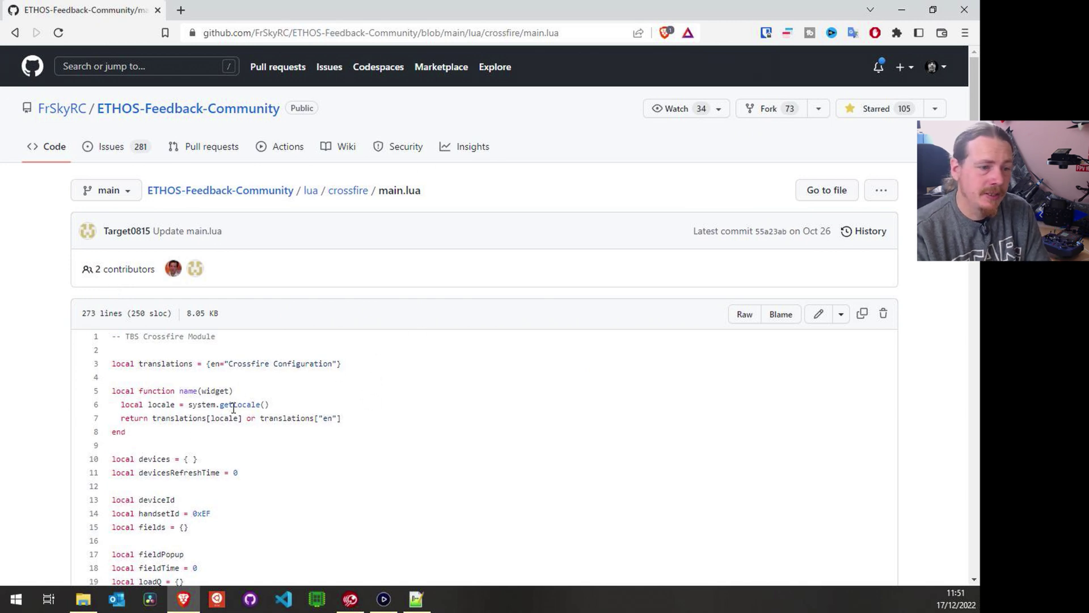
scroll(261, 404, down, 2)
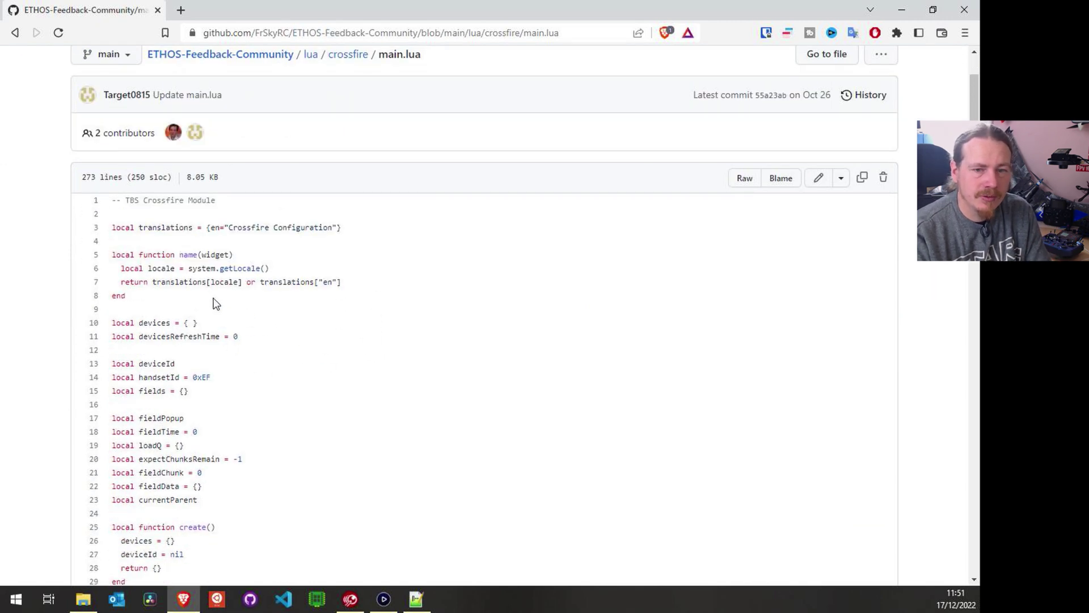
click(745, 180)
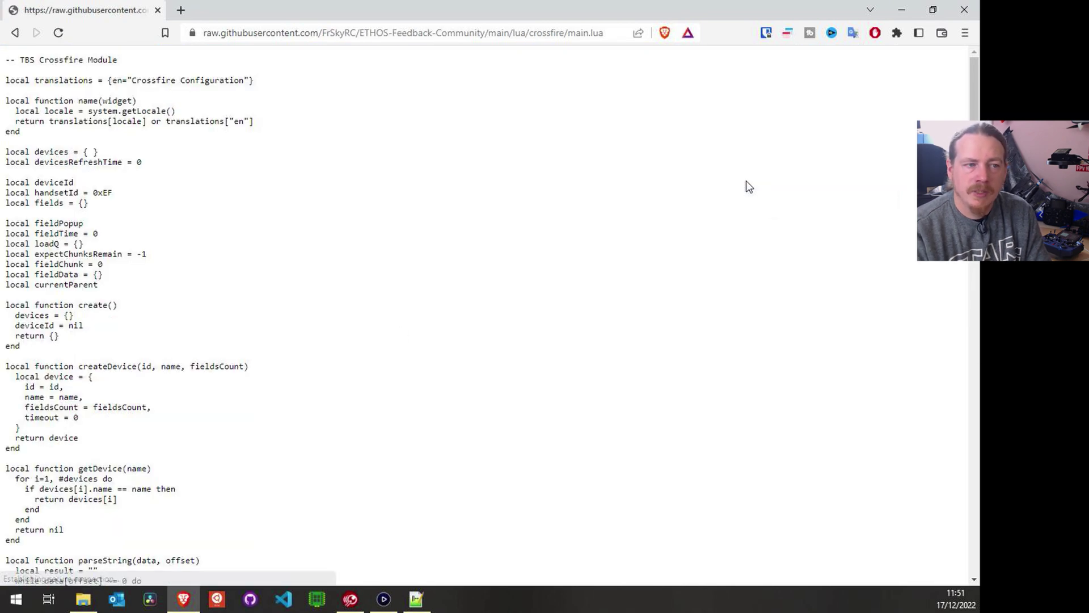
Select and copy all of the raw crossfire main.lua code, then return to Notepad++
right_click(19, 62)
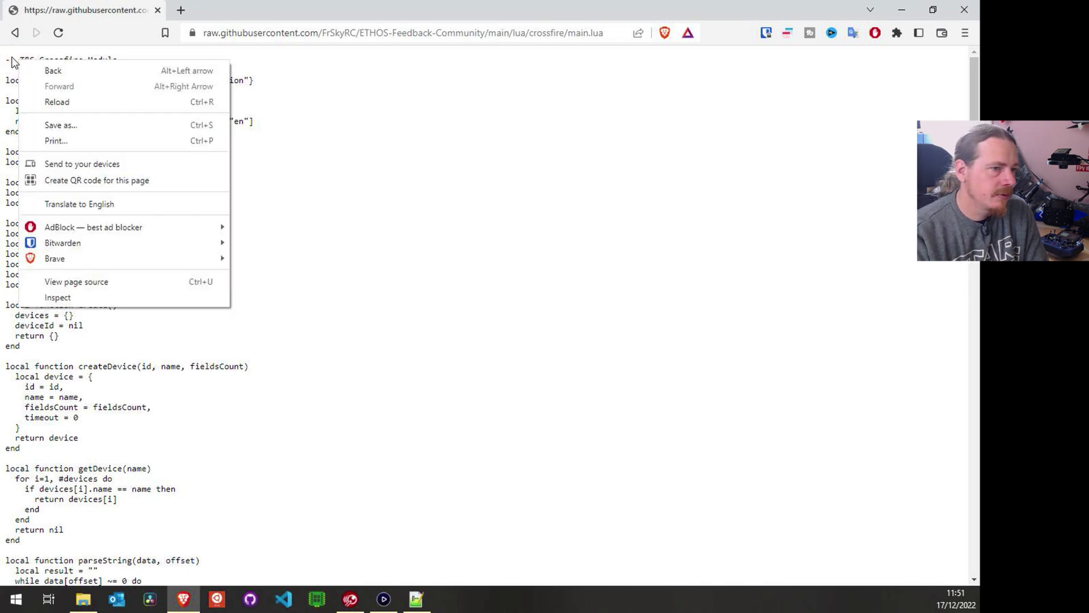
click(343, 176)
drag(7, 60, 222, 608)
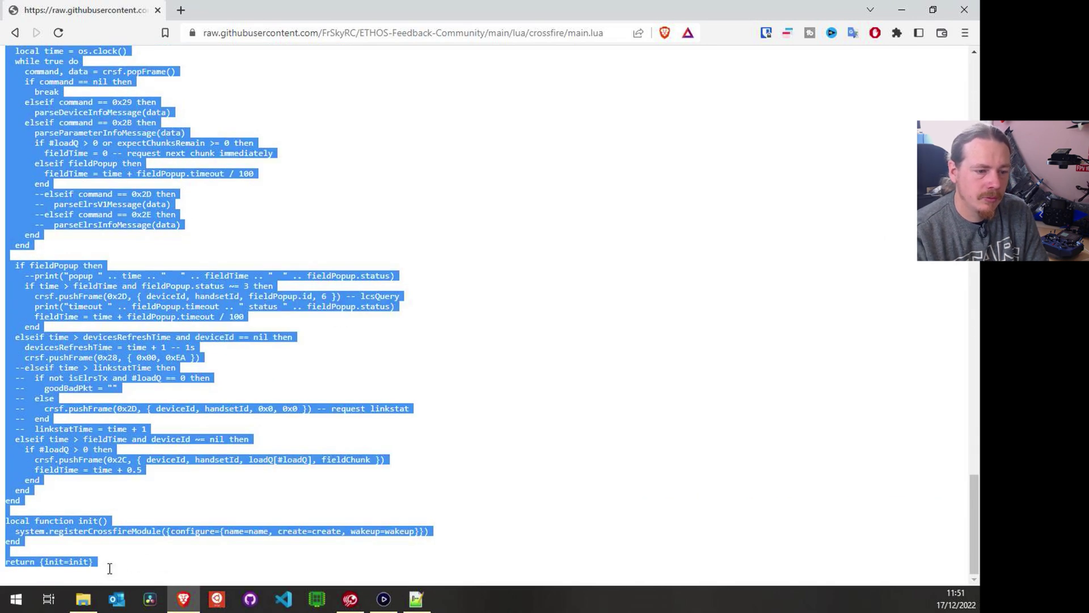
right_click(114, 287)
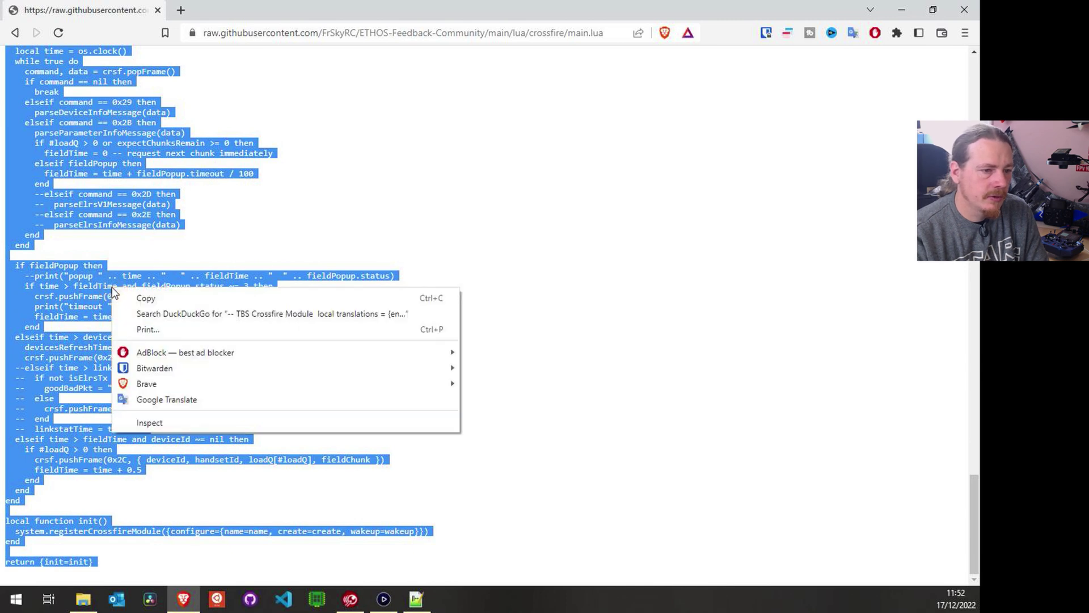
click(164, 297)
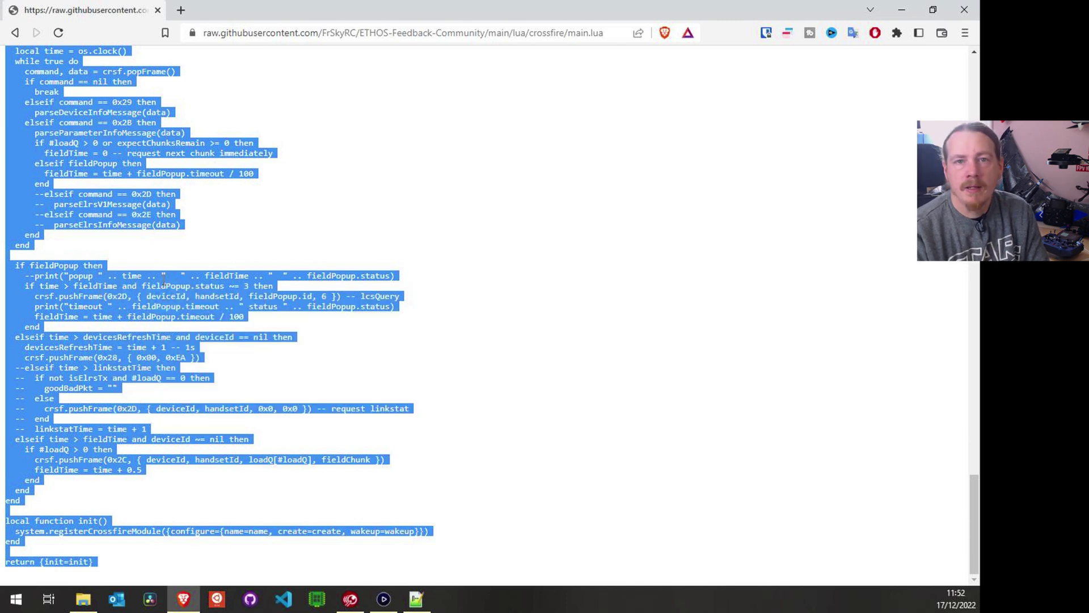
click(420, 601)
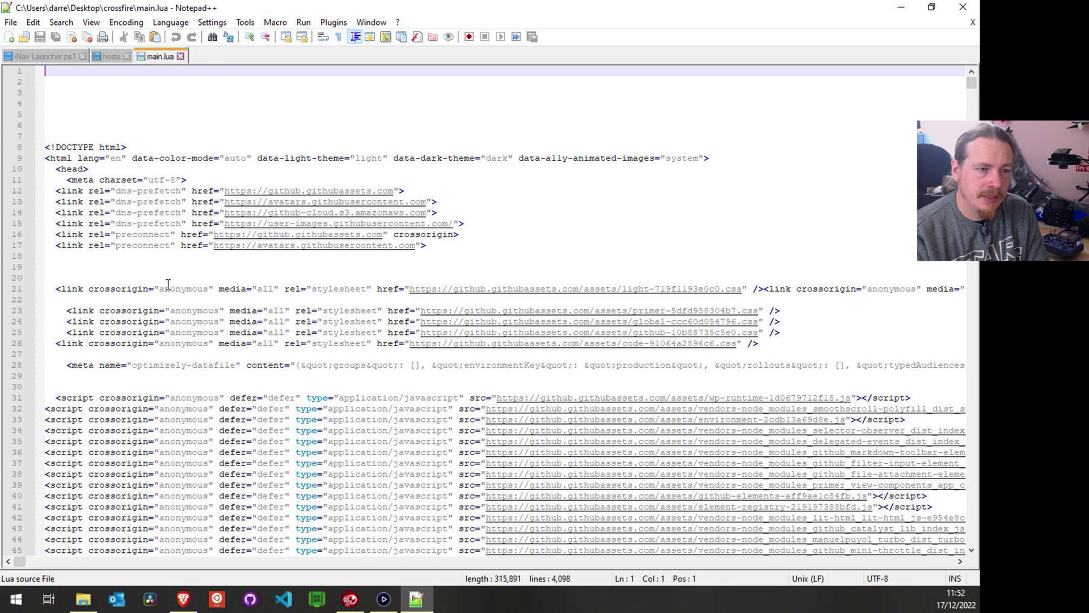
Replace the HTML in main.lua with the pasted 273-line Lua script
click(195, 95)
right_click(193, 98)
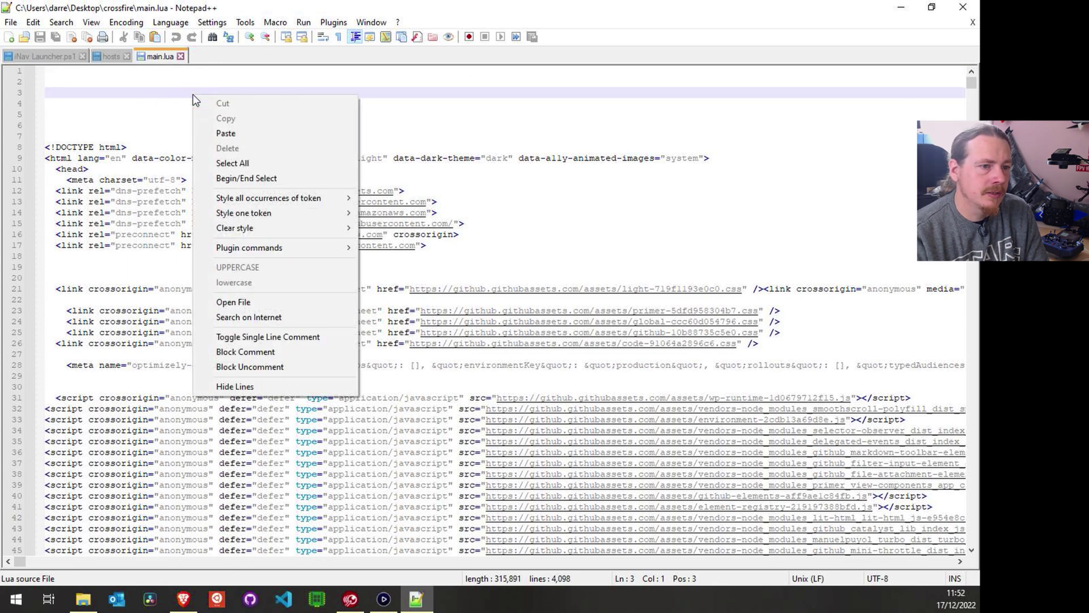
click(257, 166)
key(Delete)
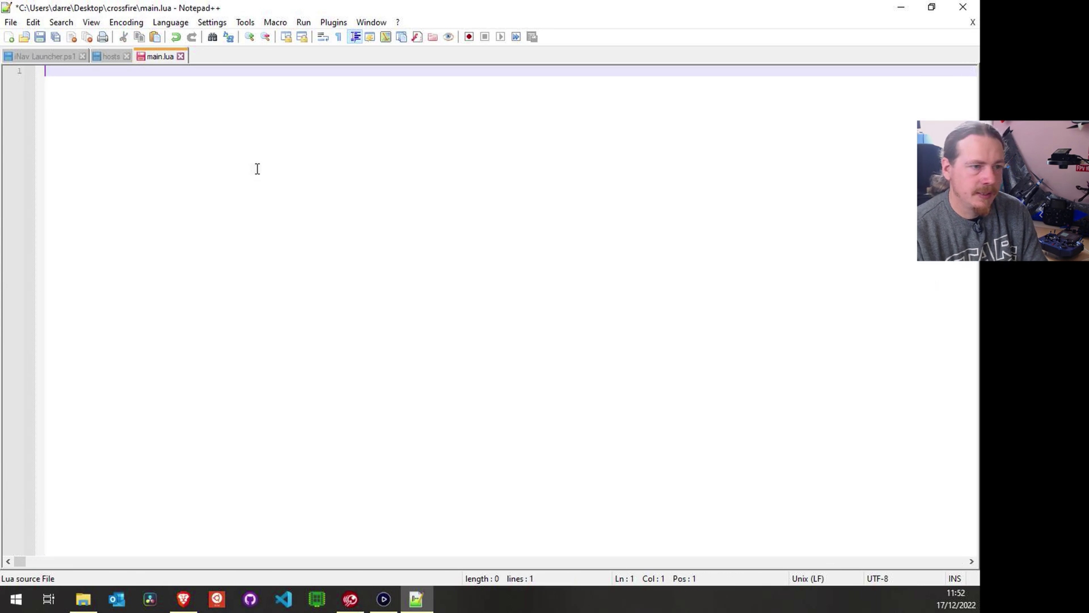
right_click(69, 70)
click(136, 107)
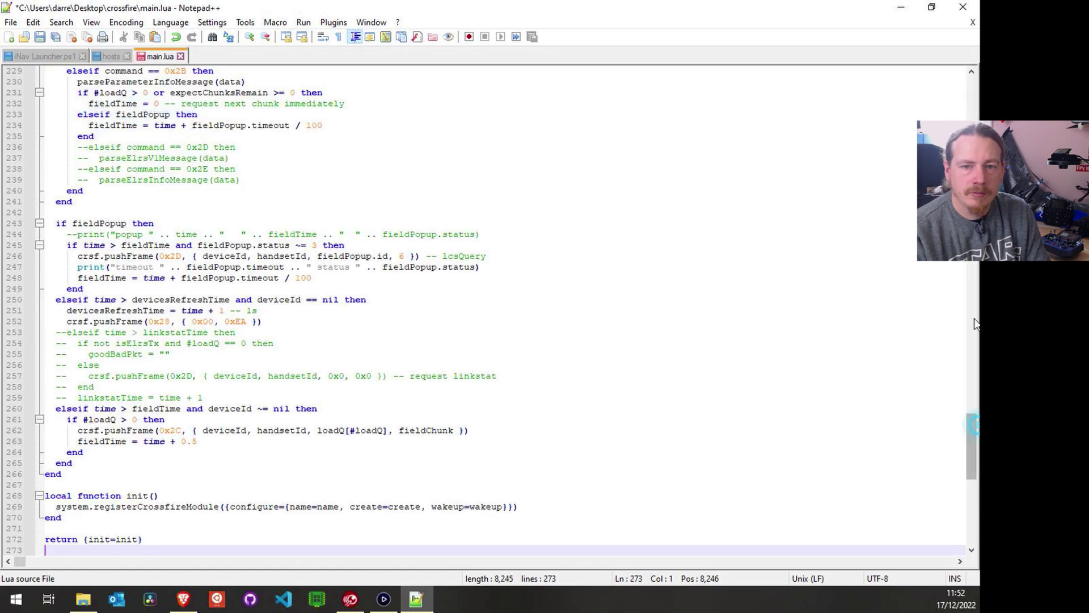
Save main.lua and close Notepad++
drag(972, 466, 977, 85)
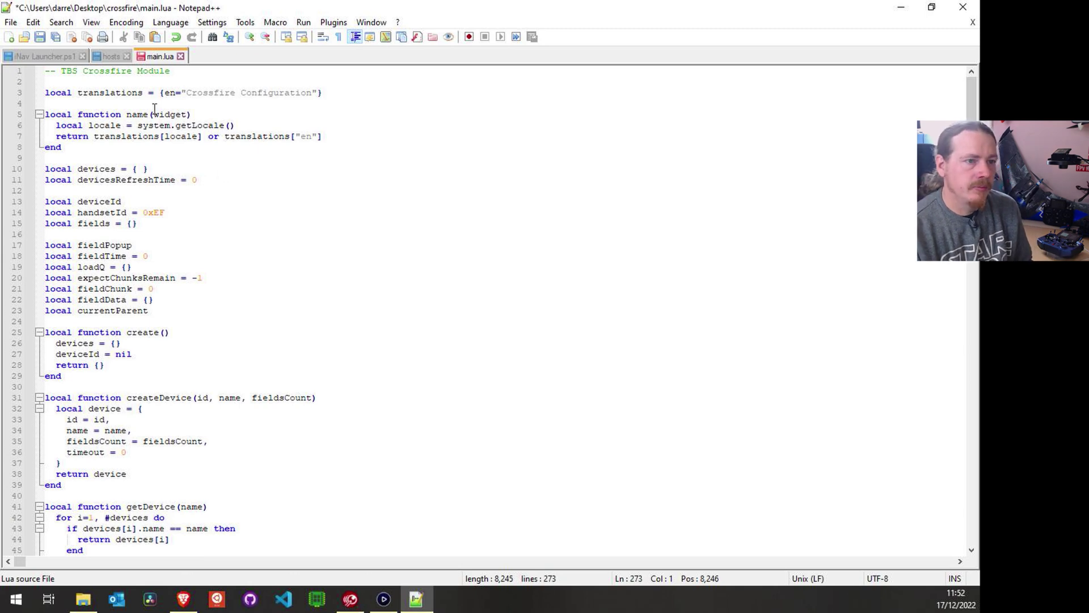
click(40, 39)
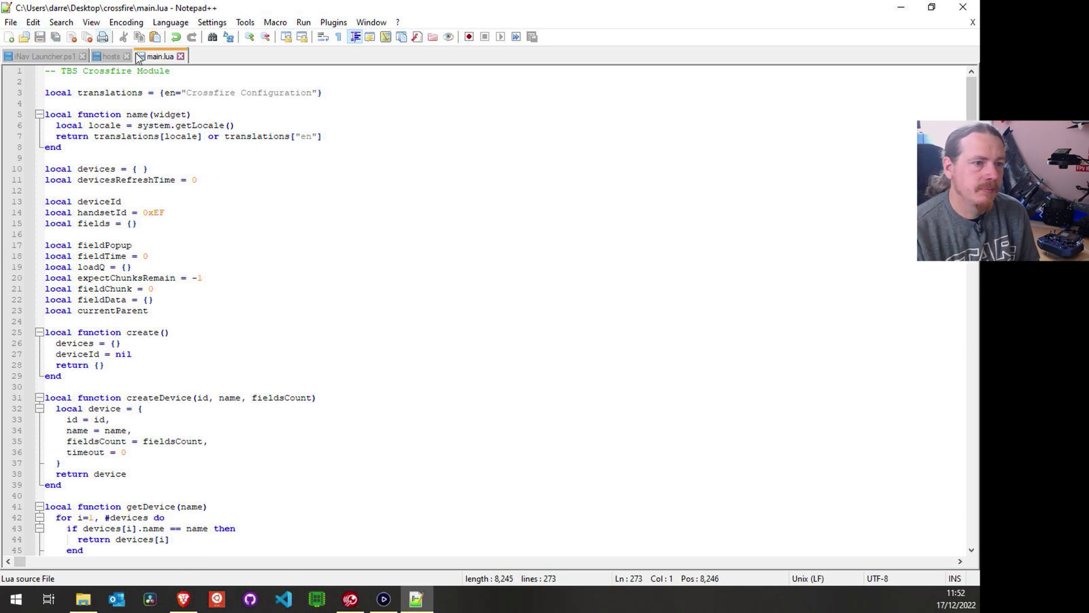
click(962, 7)
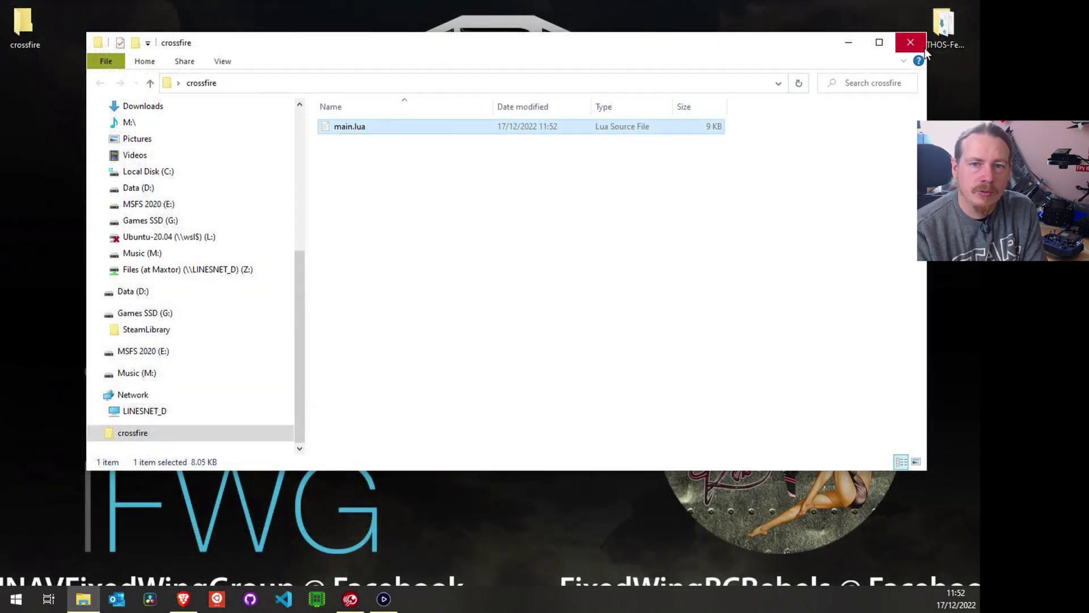
Close the crossfire Explorer window and go back to GitHub's crossfire main.lua page in Brave
click(911, 43)
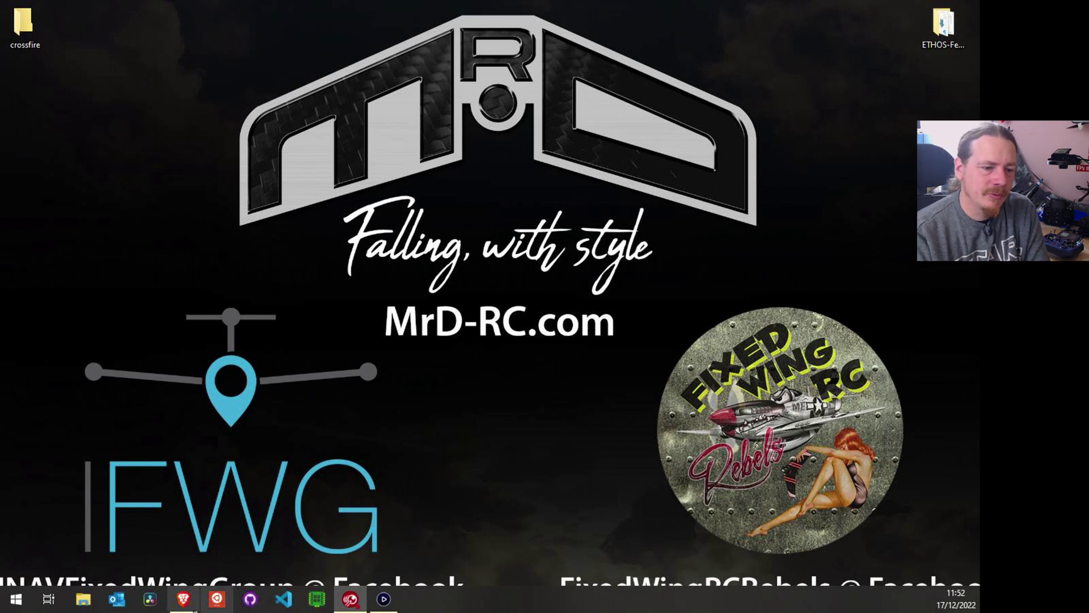
click(175, 600)
click(14, 33)
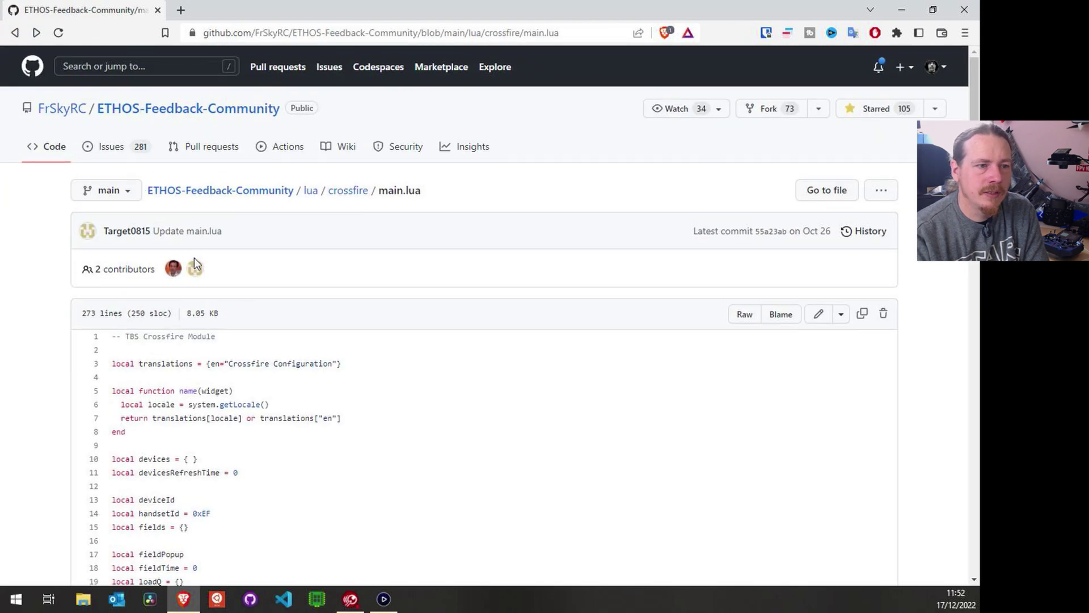
Go to the ETHOS-Feedback-Community repository root and dismiss the green Code dropdown
click(208, 192)
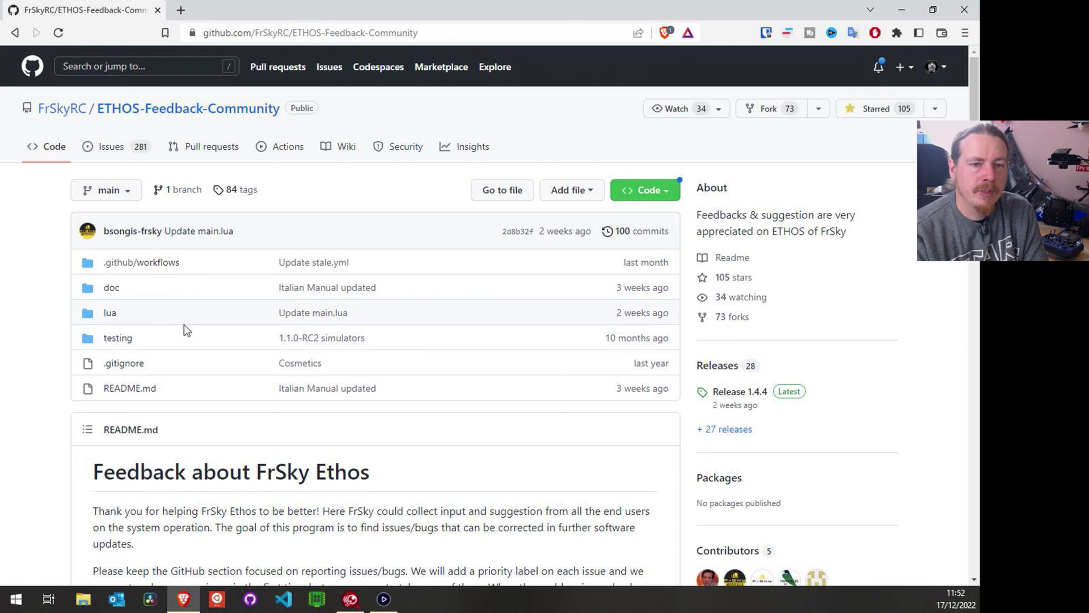
click(658, 202)
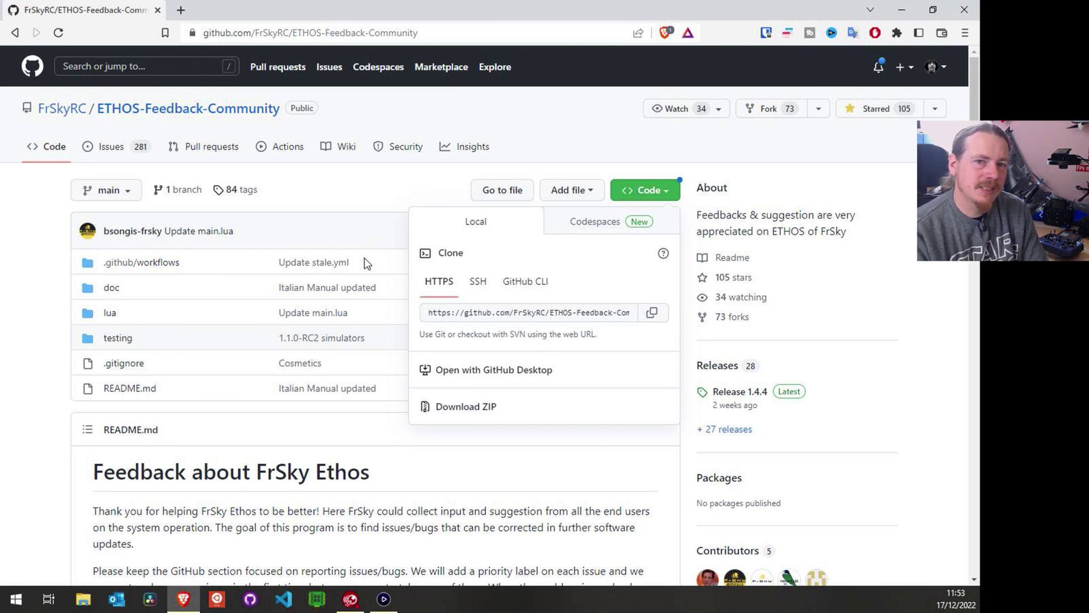
click(110, 320)
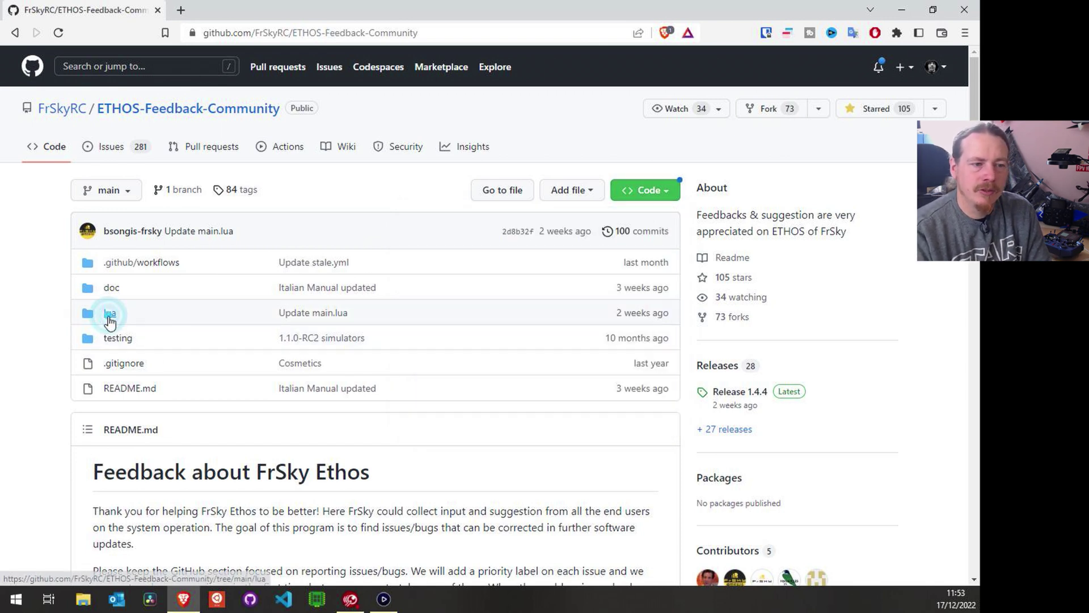
Open the lua folder, peek into crossfire, return to lua, and check its folder actions menu
click(110, 313)
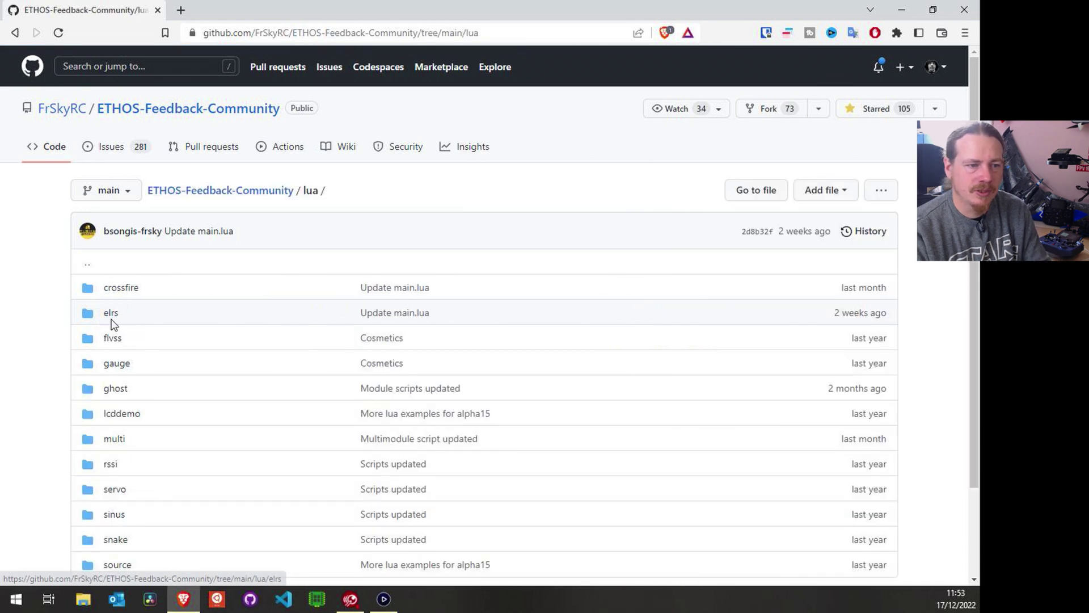
click(117, 289)
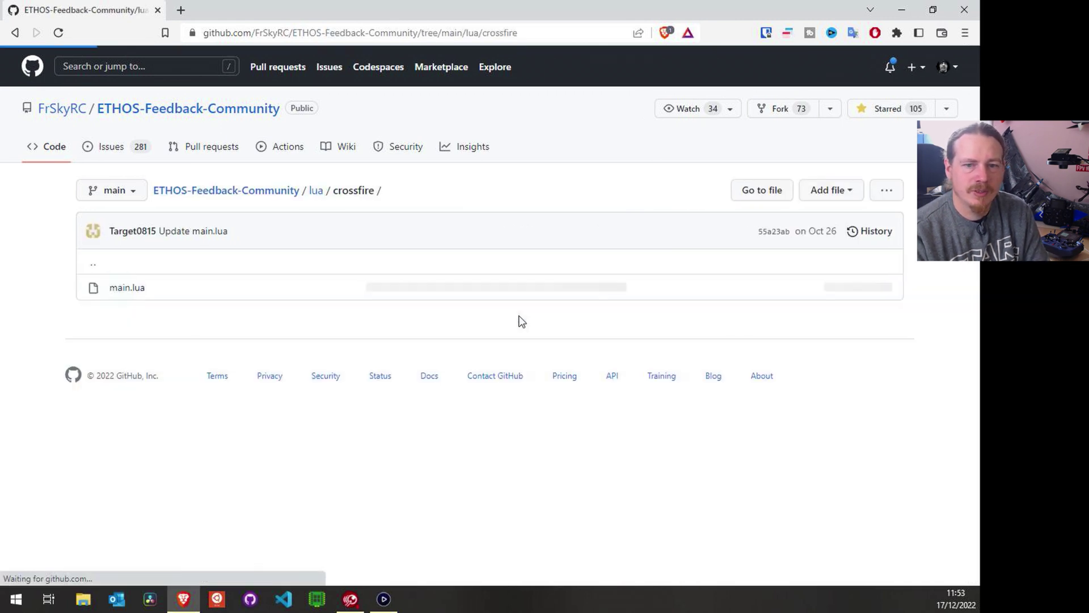
click(316, 191)
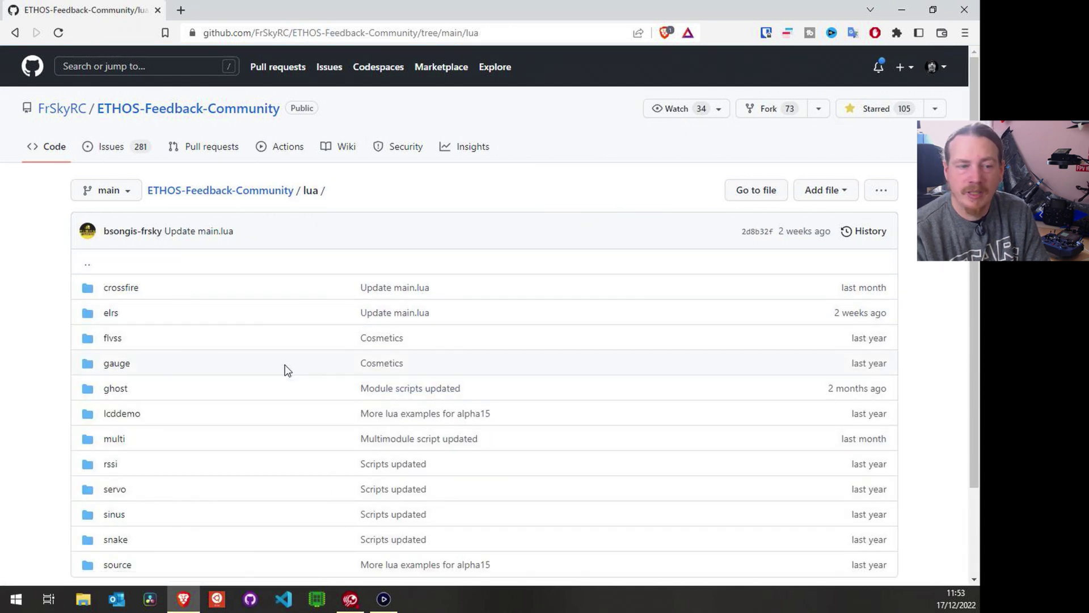
scroll(287, 369, down, 2)
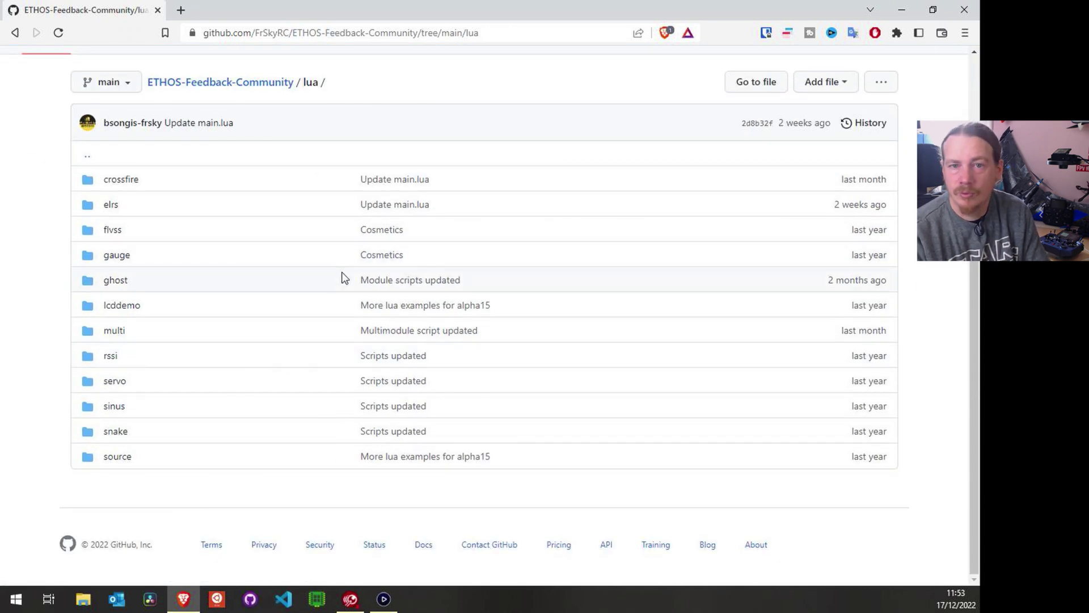
click(855, 83)
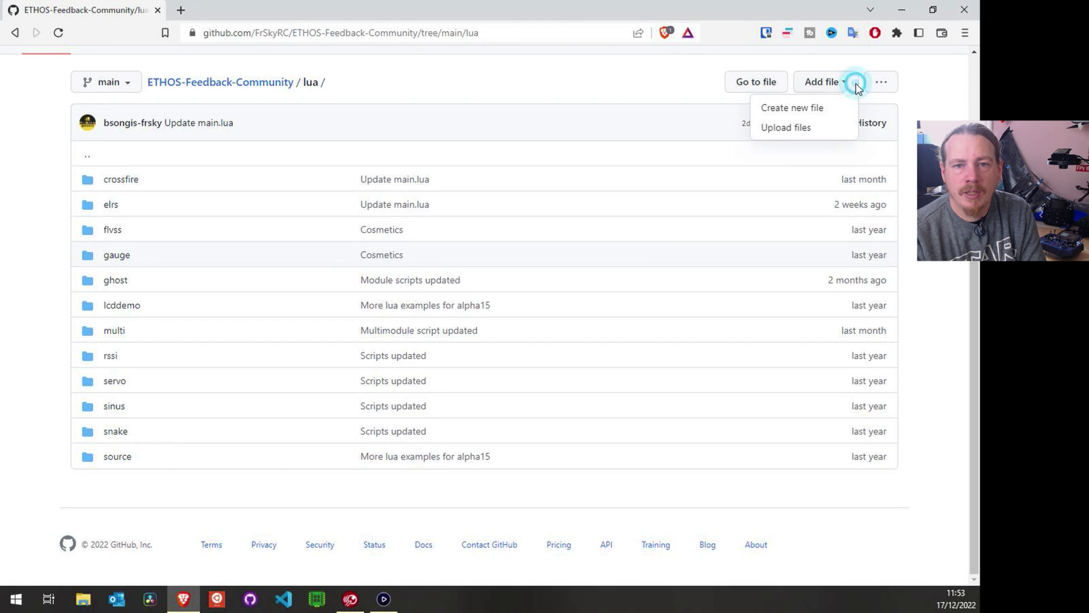
click(885, 90)
click(886, 90)
click(736, 90)
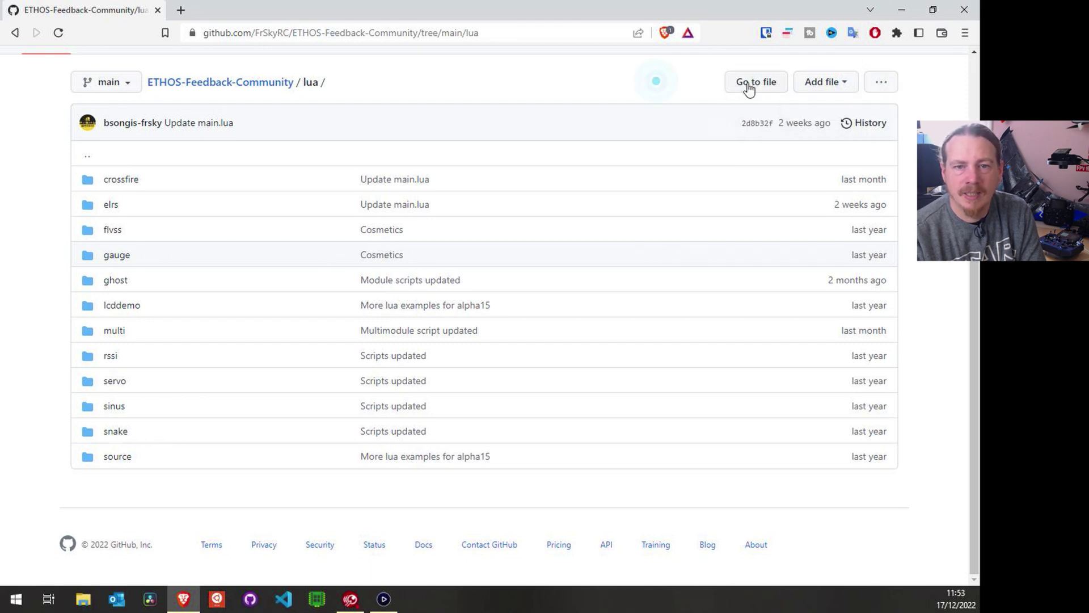
scroll(649, 204, up, 2)
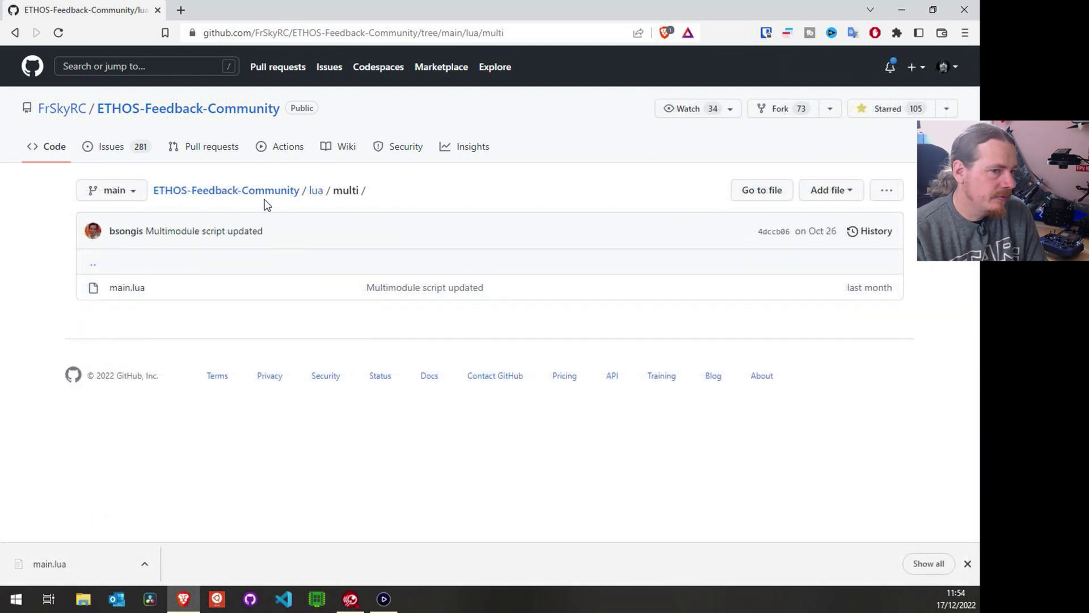
click(316, 193)
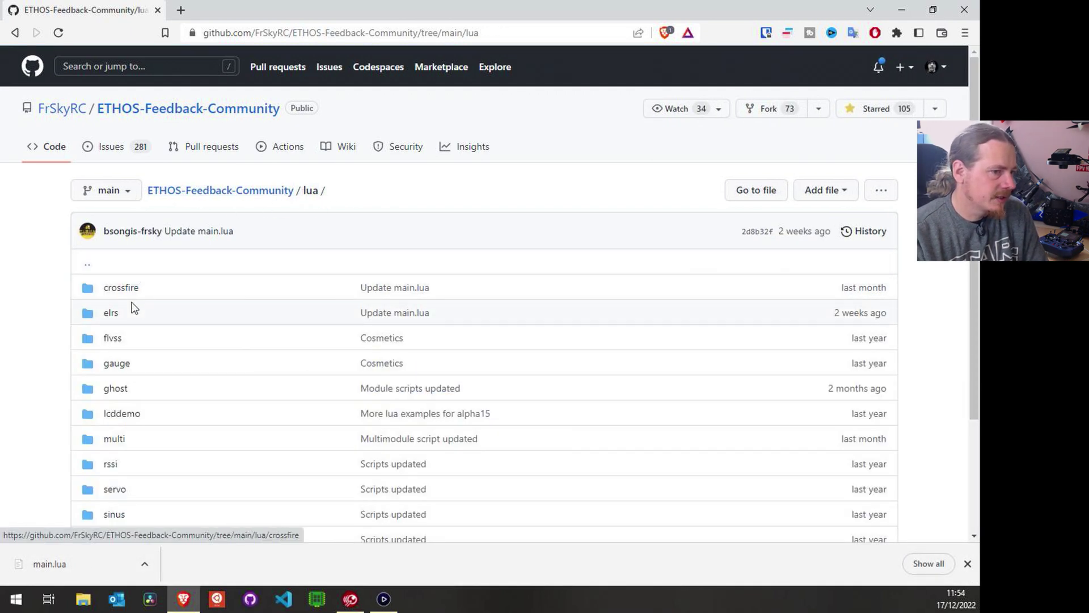
click(118, 339)
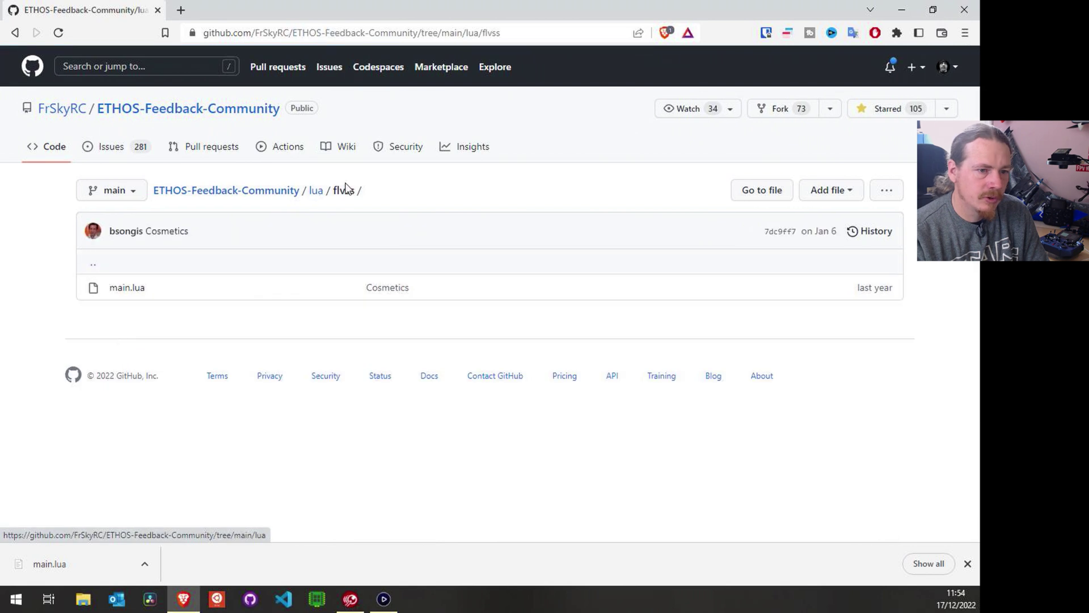
click(319, 194)
click(116, 390)
click(319, 191)
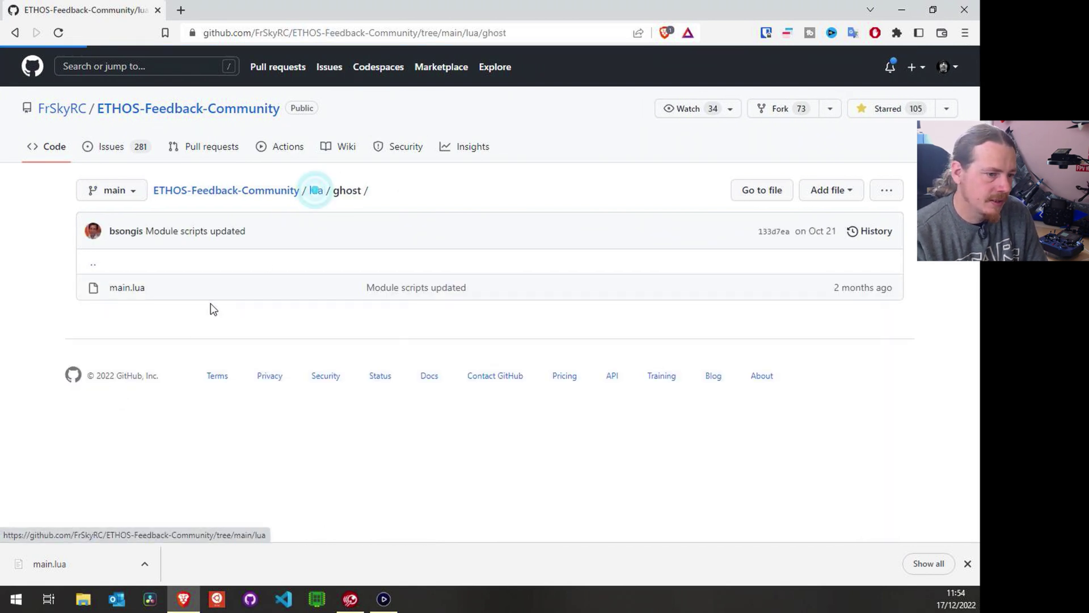
scroll(169, 339, down, 3)
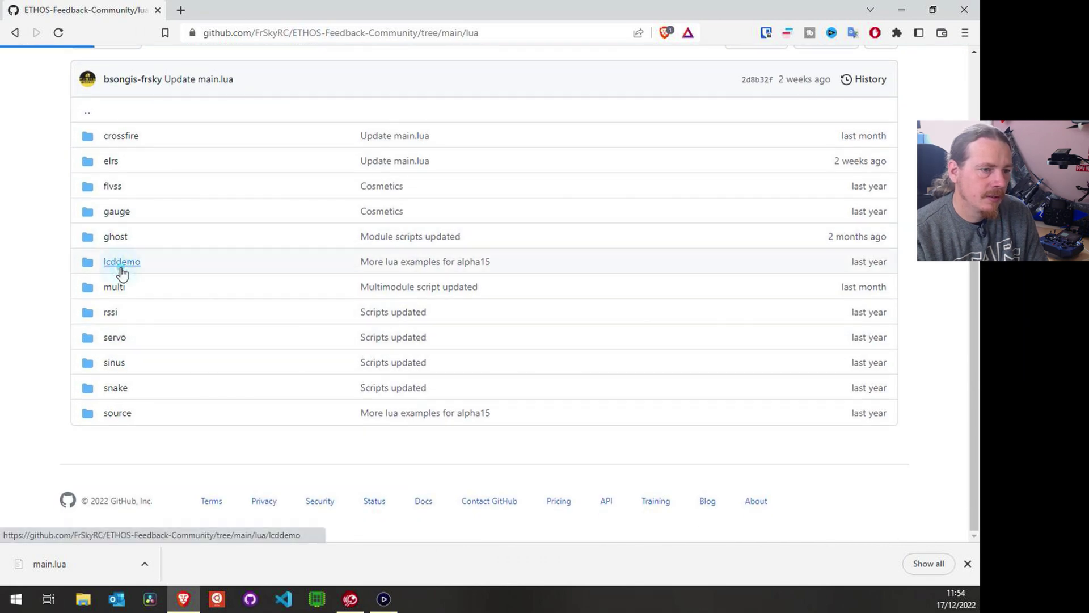
click(118, 264)
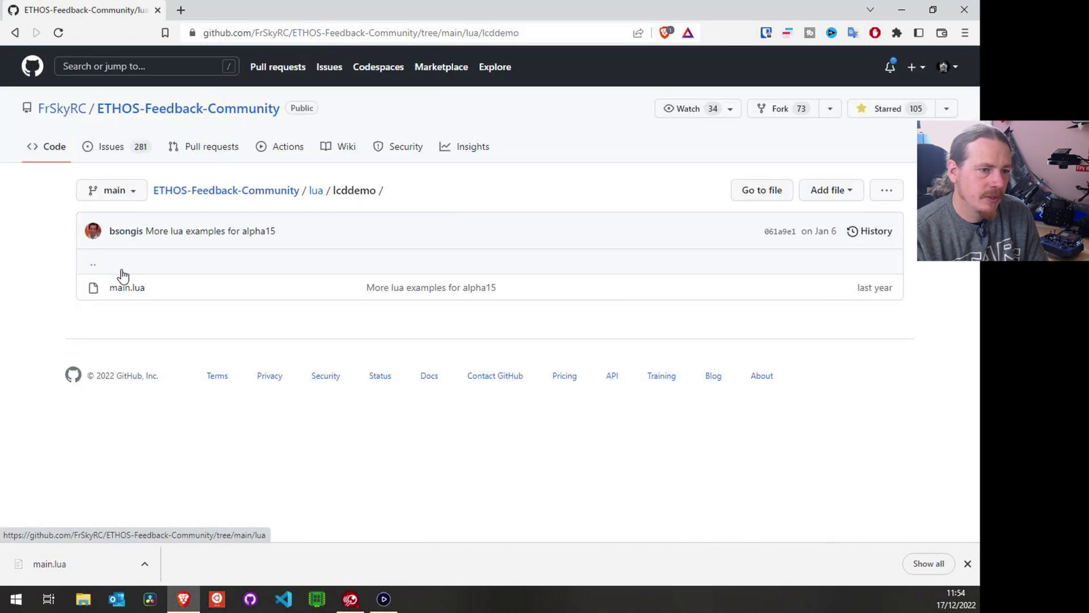
click(315, 193)
scroll(250, 408, down, 3)
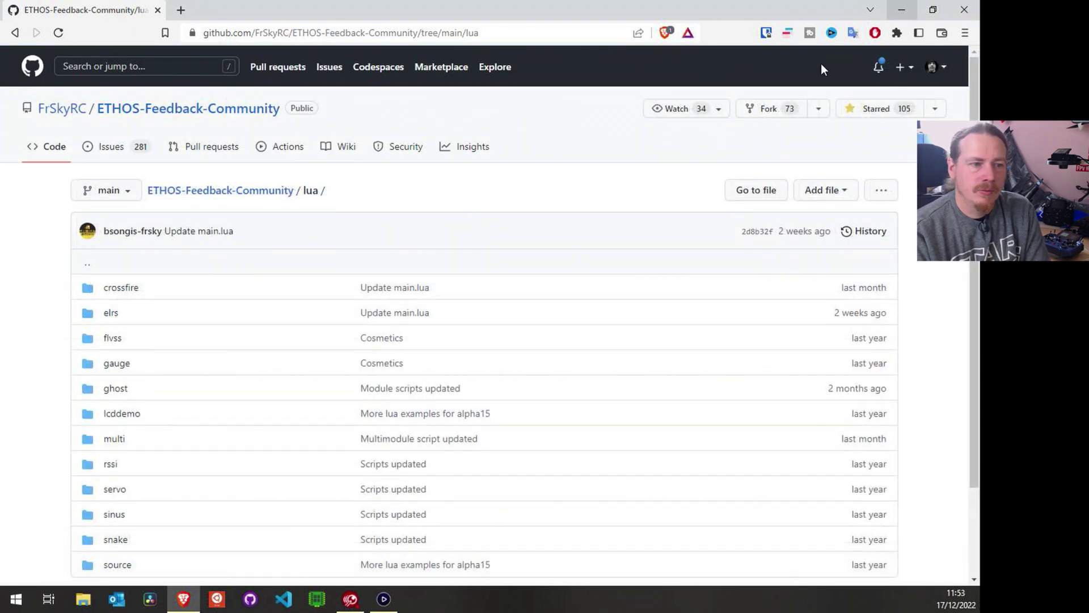
click(116, 441)
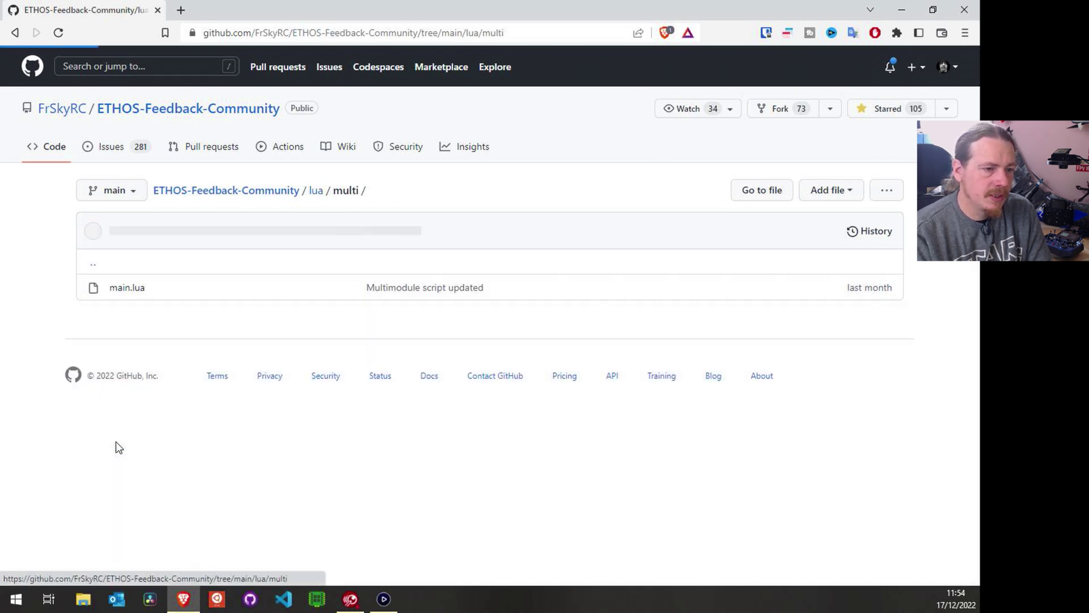
right_click(120, 289)
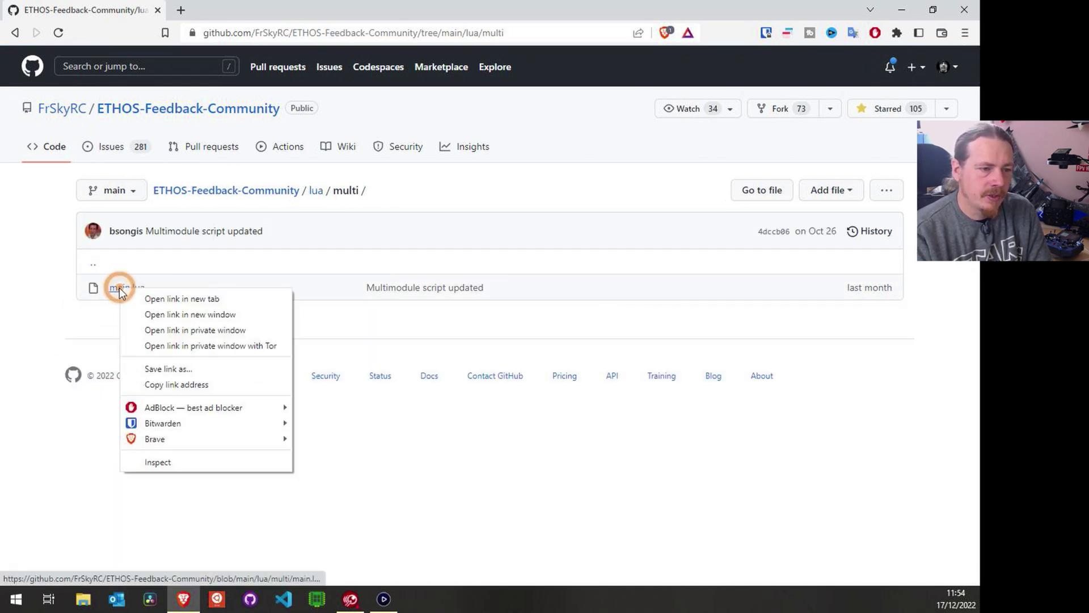
Save the multi main.lua from GitHub into a new Desktop folder named 'multi'
click(192, 370)
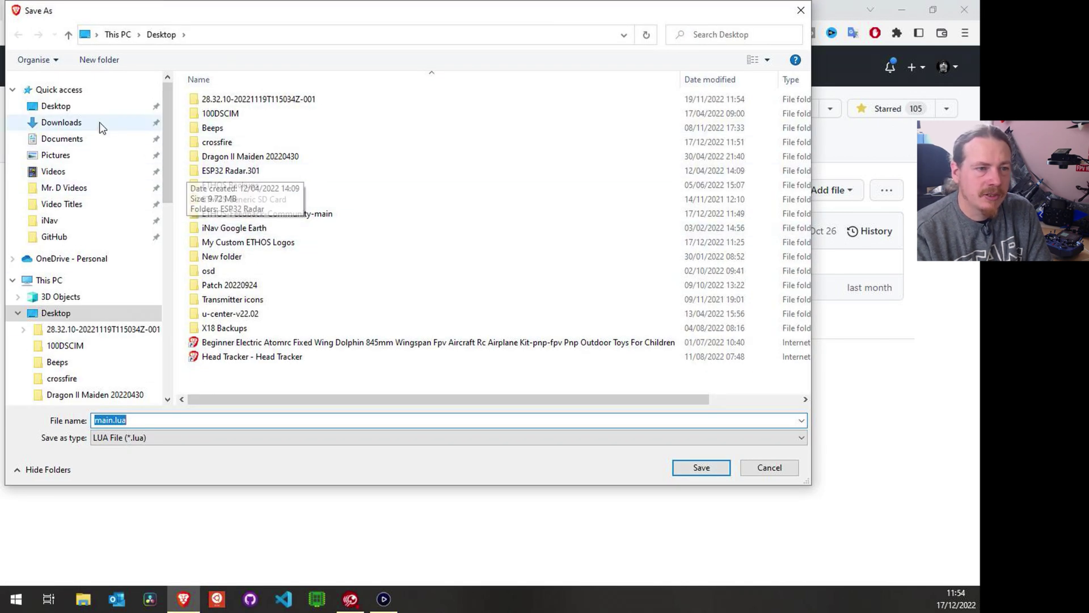
click(99, 62)
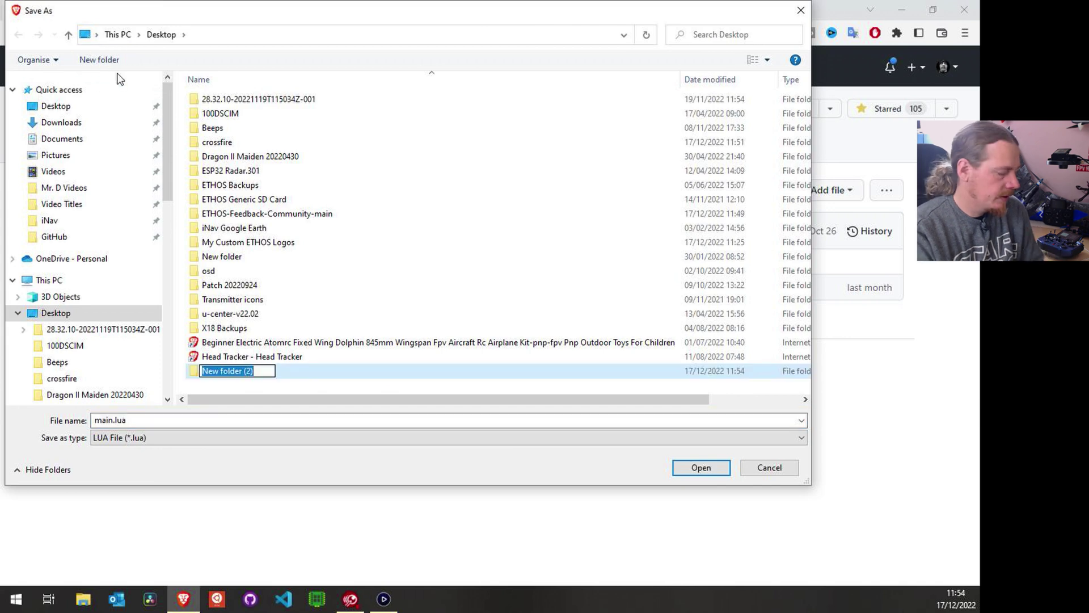
text(mul)
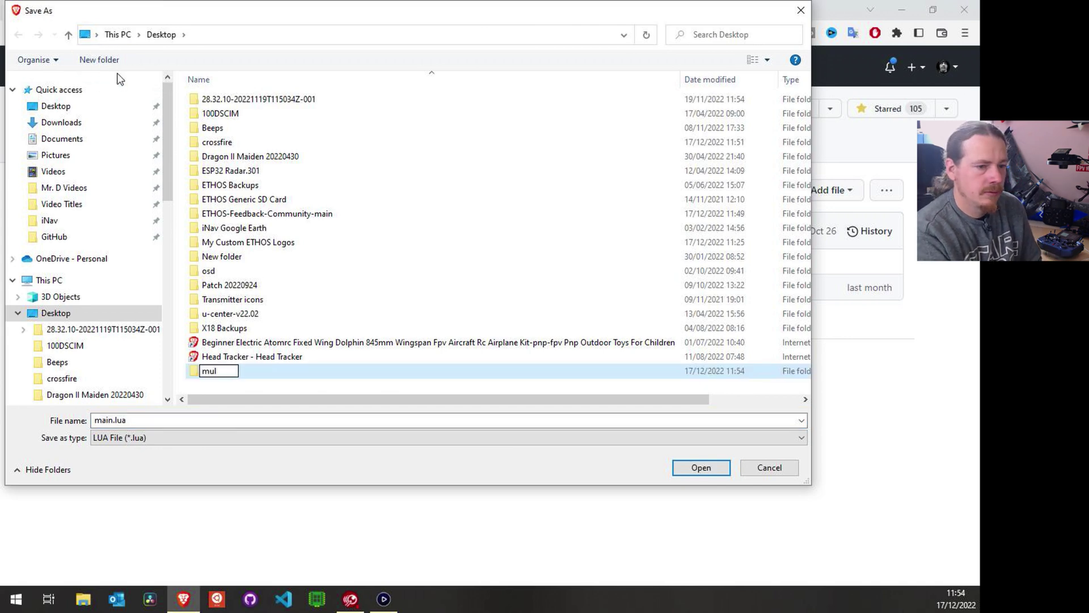
text(ti)
key(Return)
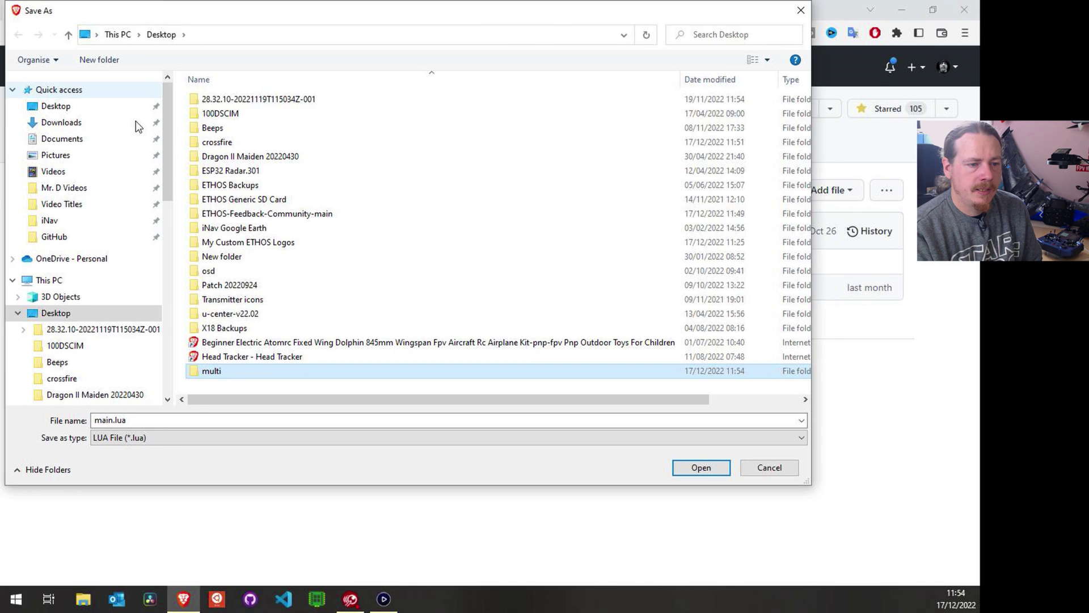
double_click(217, 370)
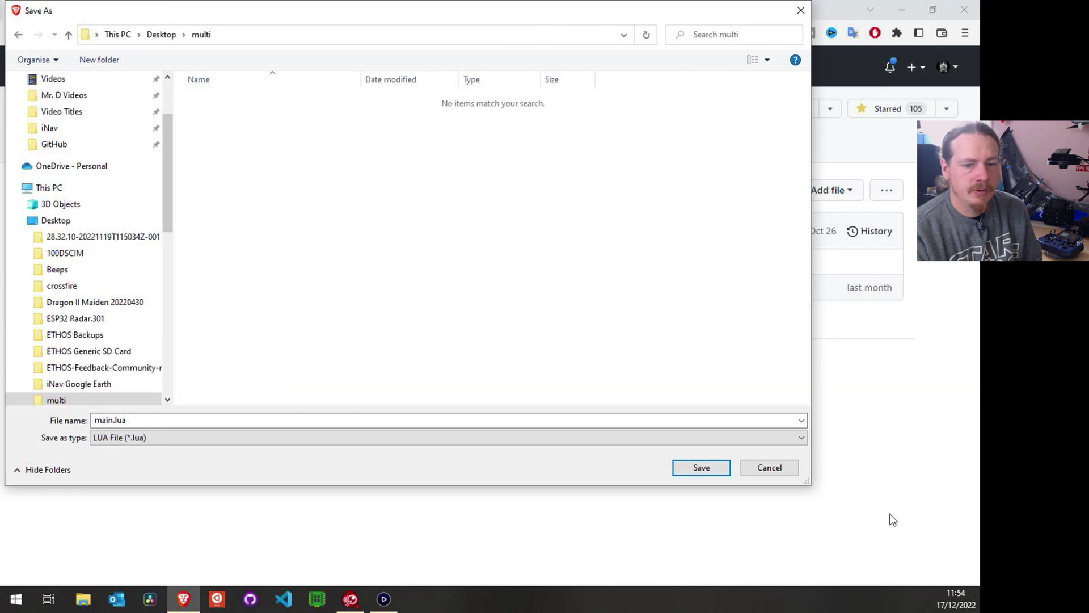
click(714, 471)
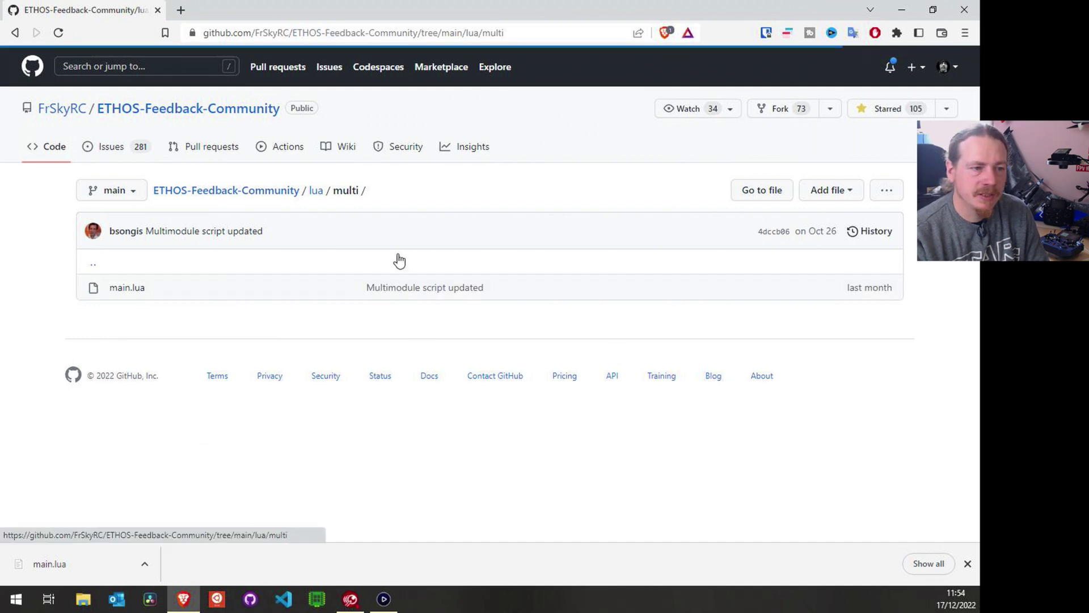
Open the multi main.lua on GitHub, copy all its code, and minimize Brave
click(129, 287)
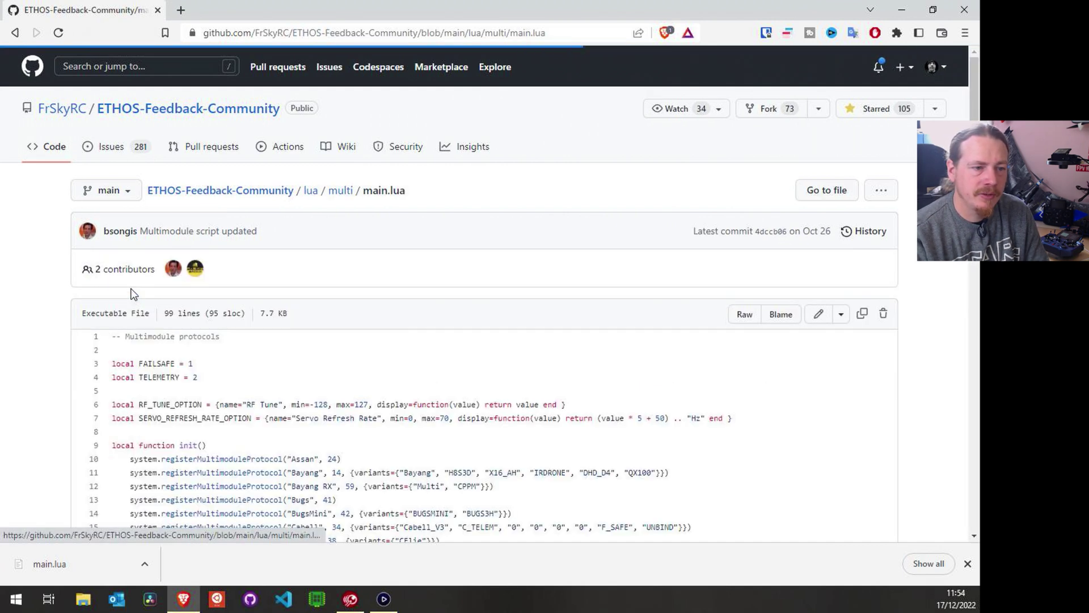
right_click(124, 341)
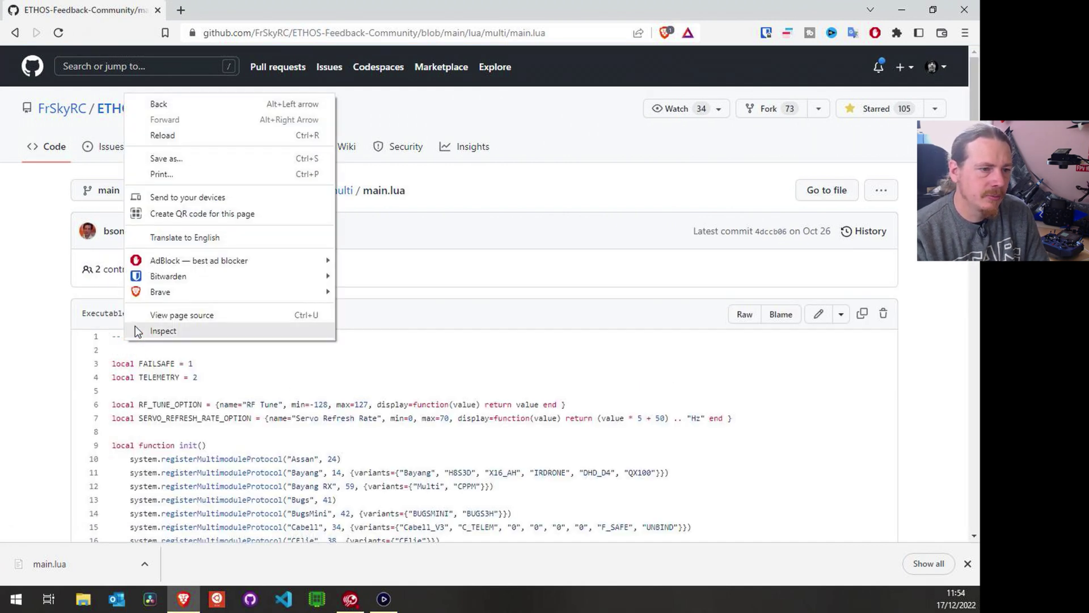
click(156, 363)
drag(114, 338, 194, 418)
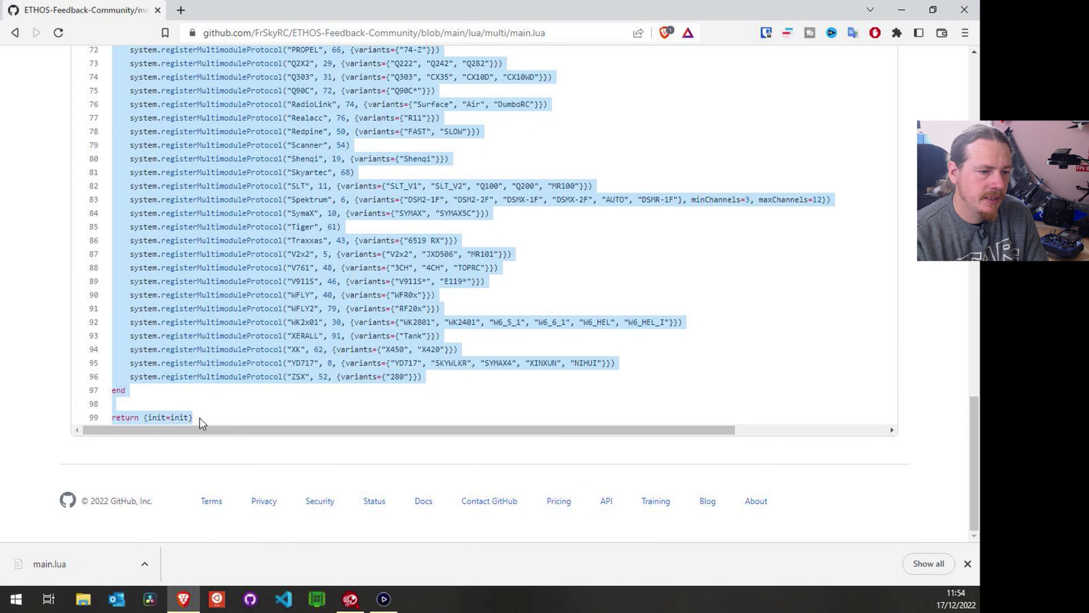
right_click(217, 341)
click(243, 350)
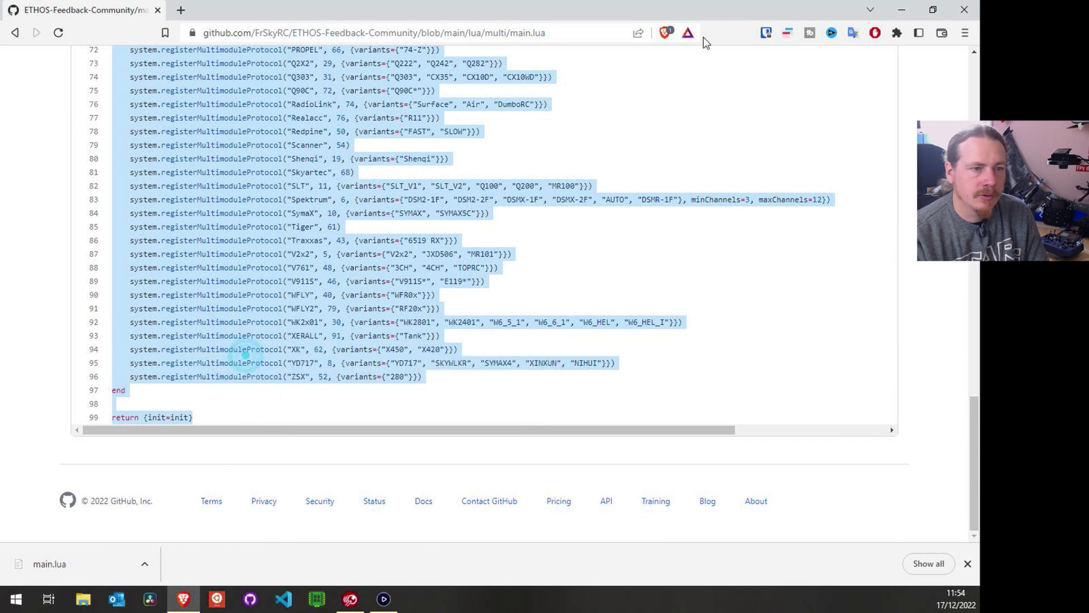
click(903, 13)
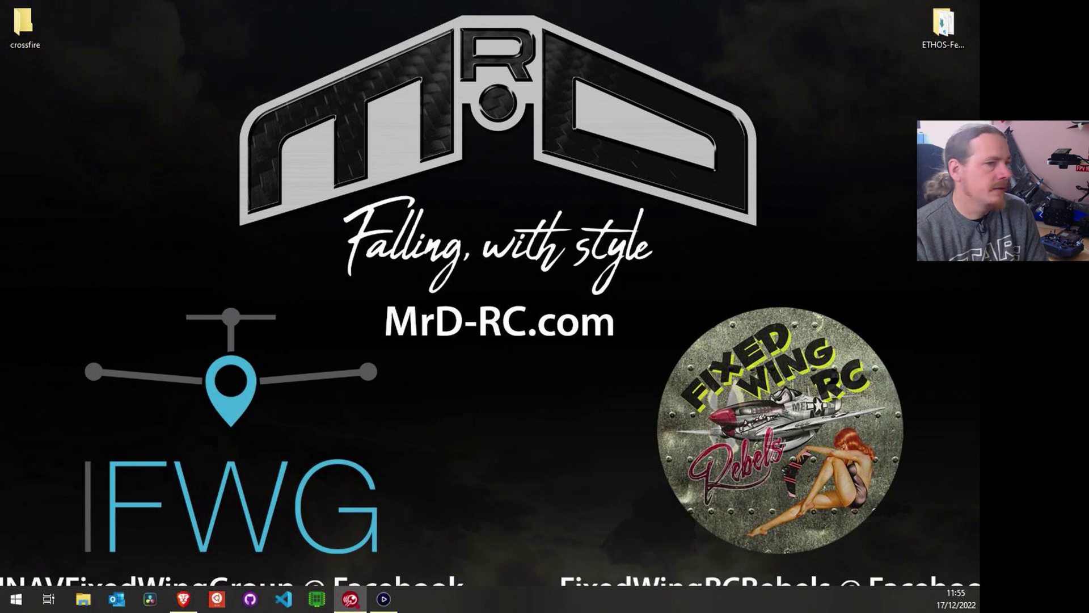
Open the desktop multi main.lua in Notepad++ and delete its downloaded contents
drag(57, 27, 61, 41)
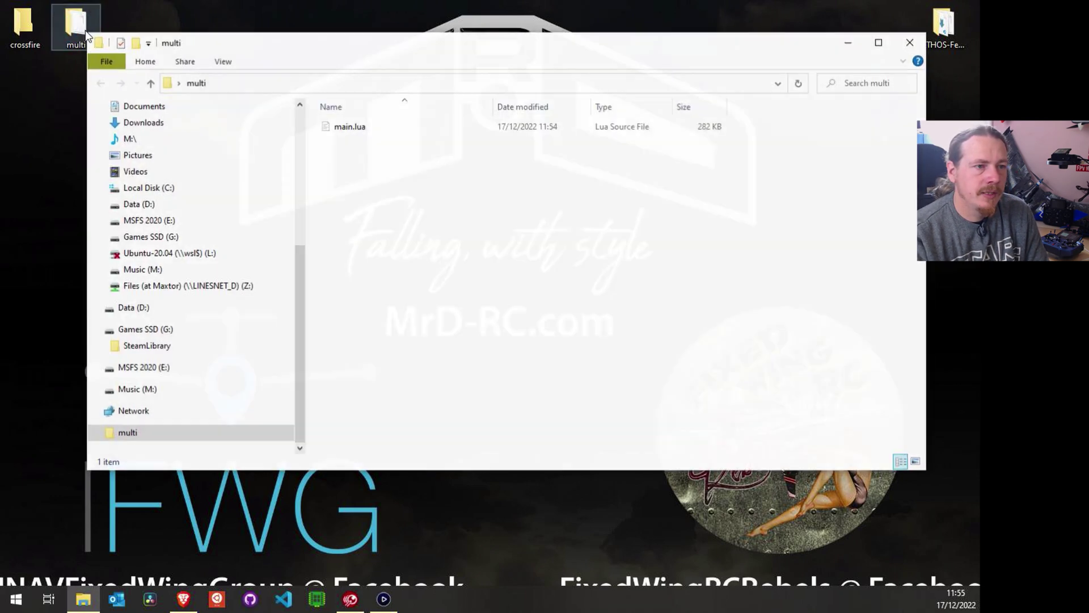
right_click(345, 129)
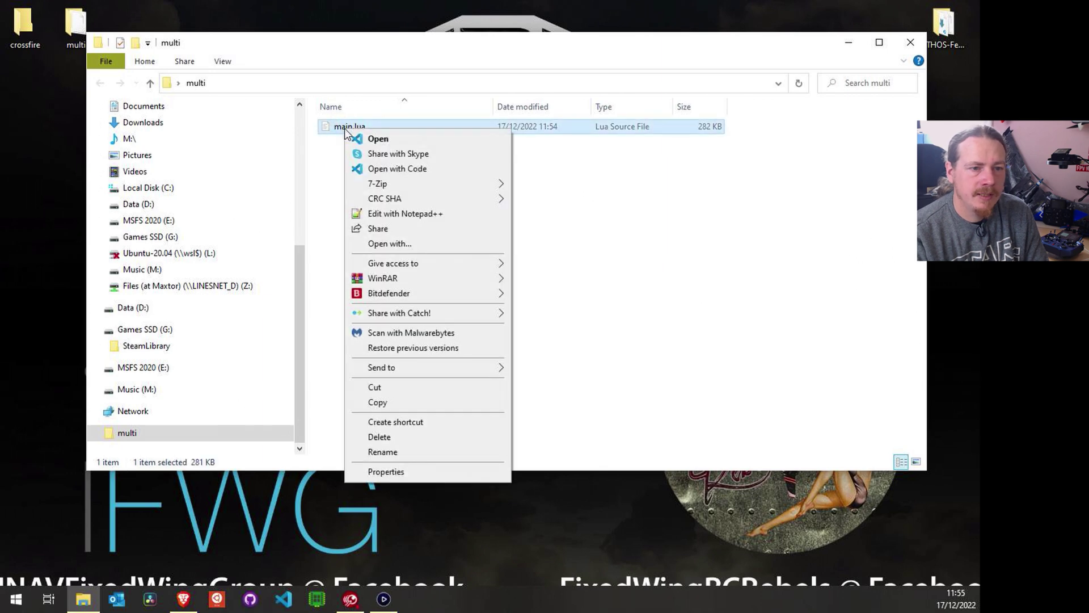
click(405, 213)
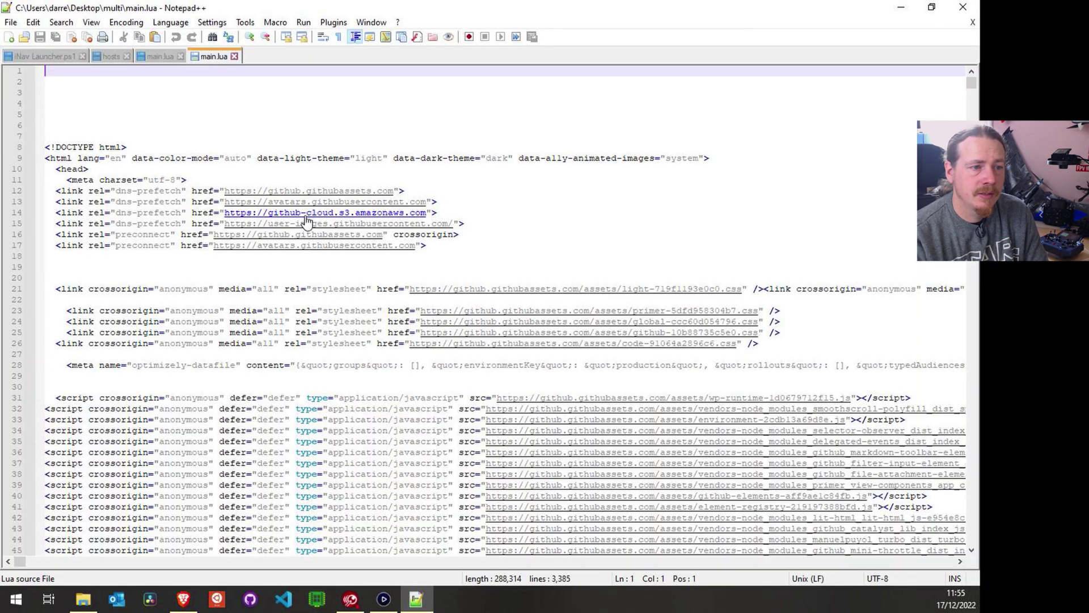
click(241, 121)
key(ctrl+a)
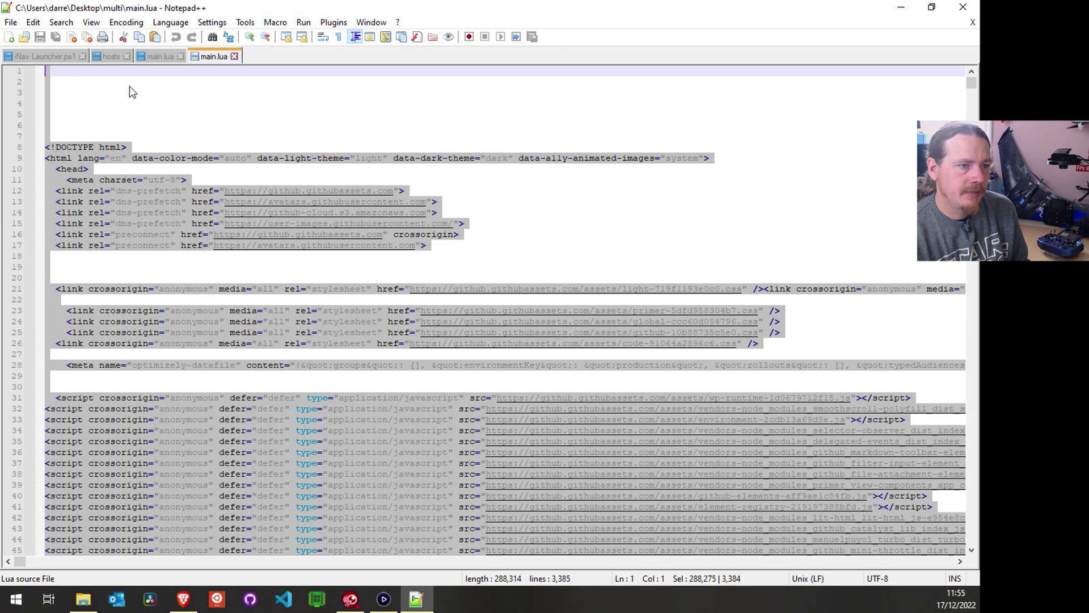
key(Delete)
Paste the copied 99-line Lua script, save main.lua, and close Notepad++
right_click(62, 82)
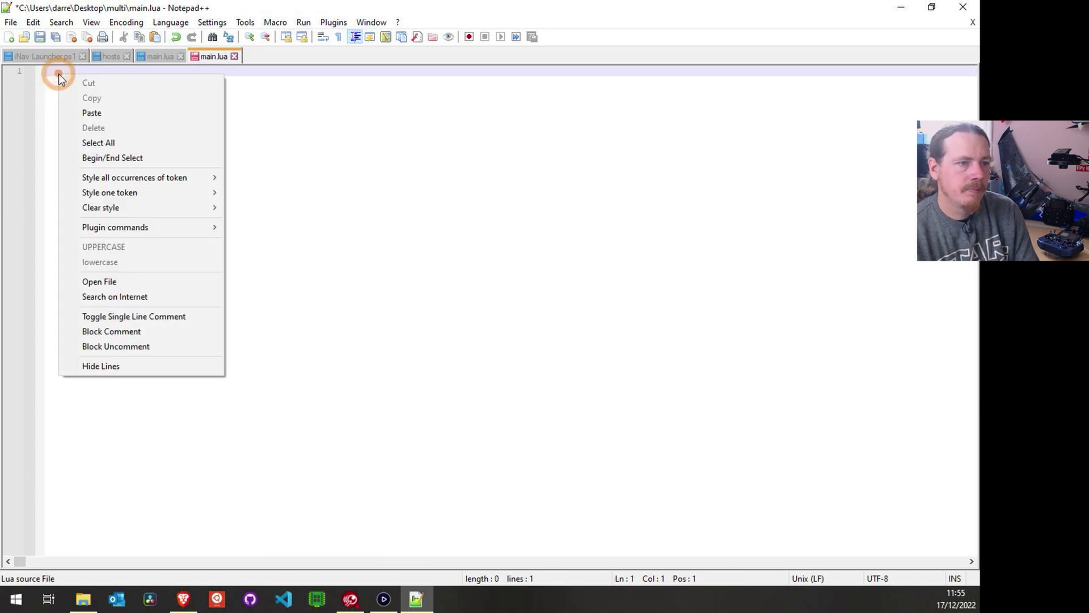
click(97, 112)
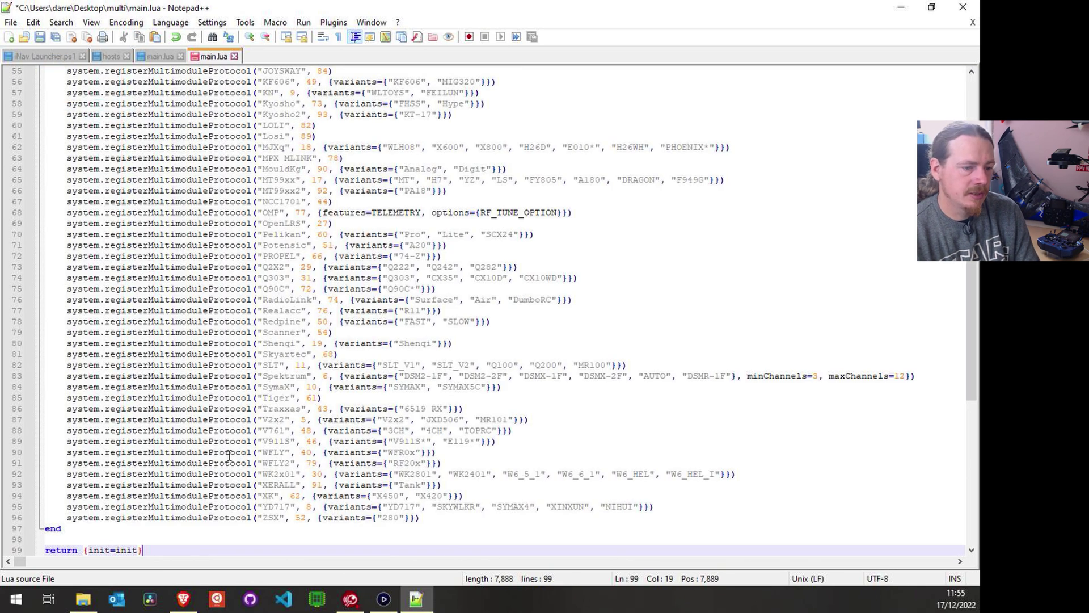
key(ctrl+s)
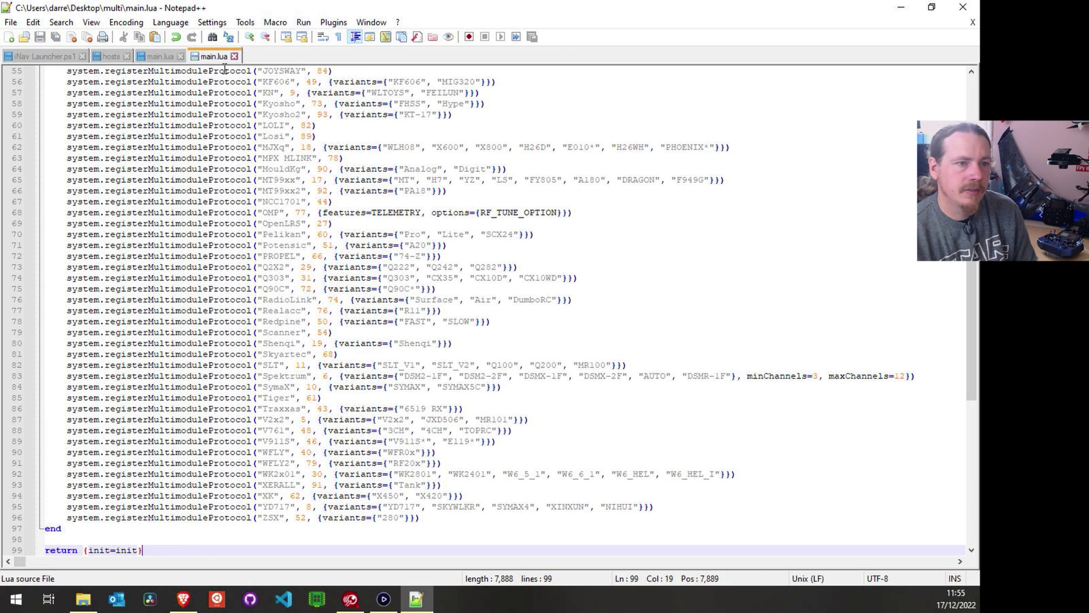
click(233, 56)
click(180, 56)
click(963, 7)
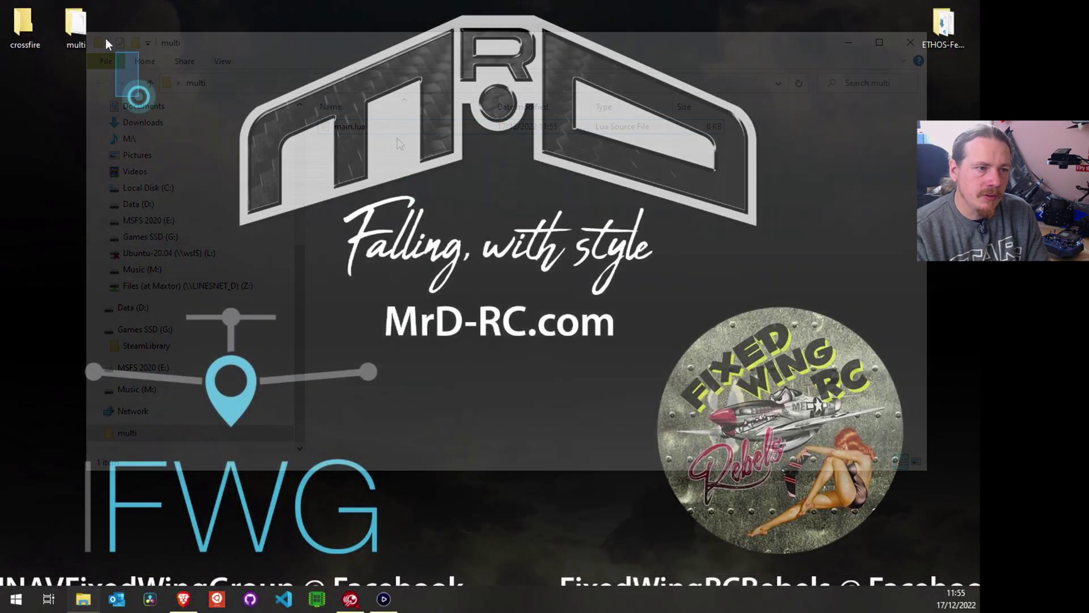
drag(138, 93, 35, 12)
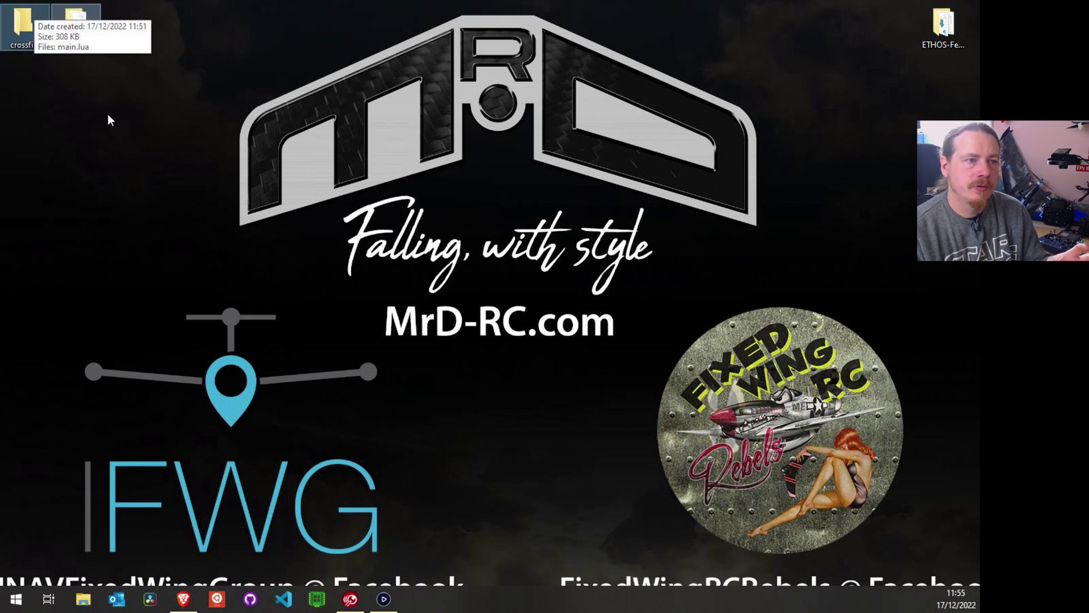
Open the ETHOS-Feedback-Community-main folder and snap Brave on the repository home page to the left
click(90, 90)
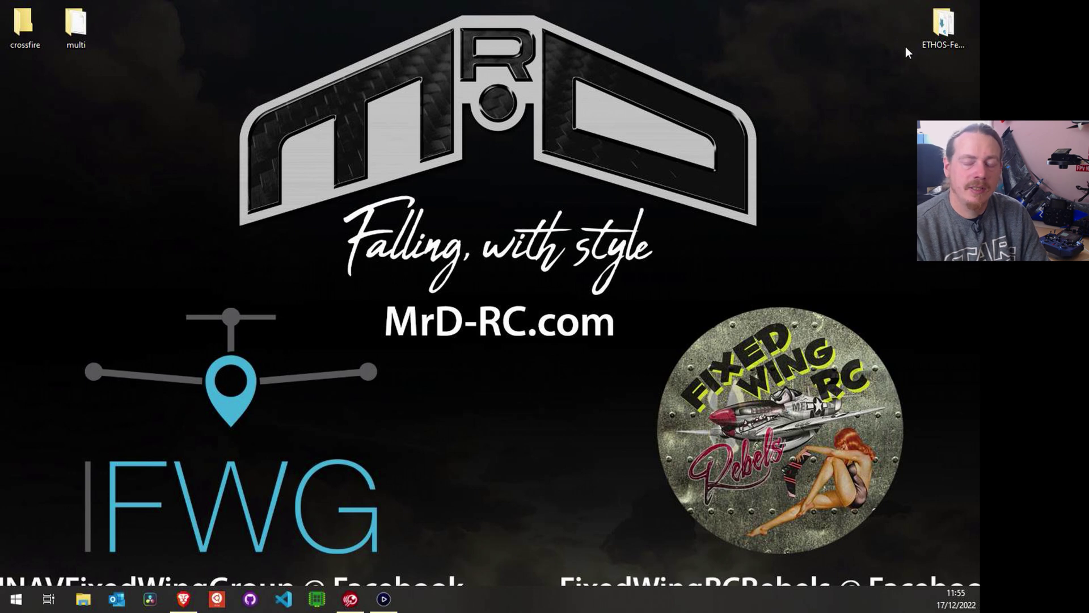
double_click(942, 33)
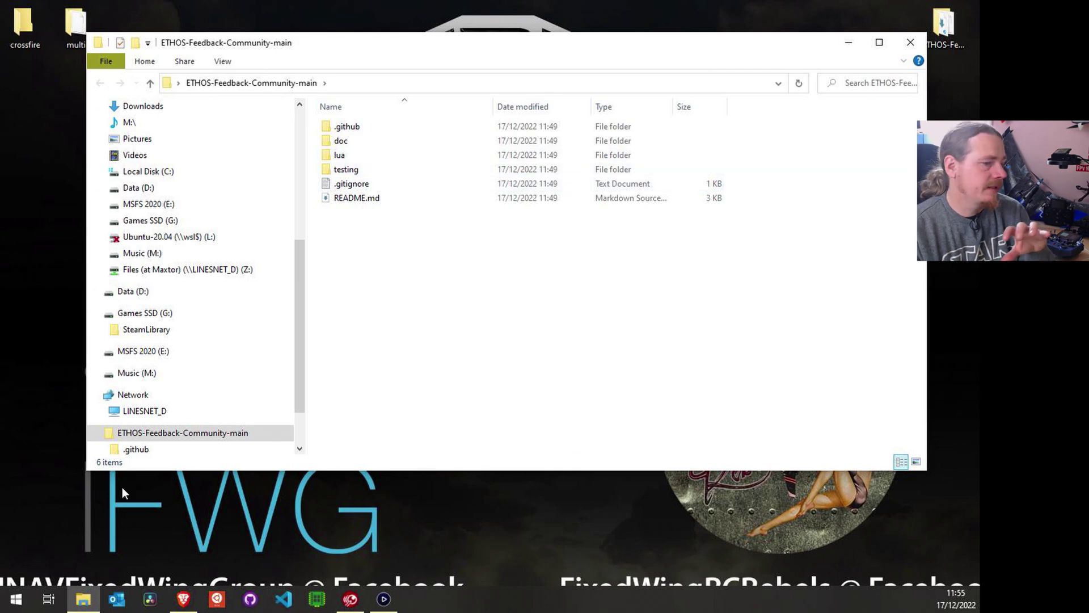
click(183, 599)
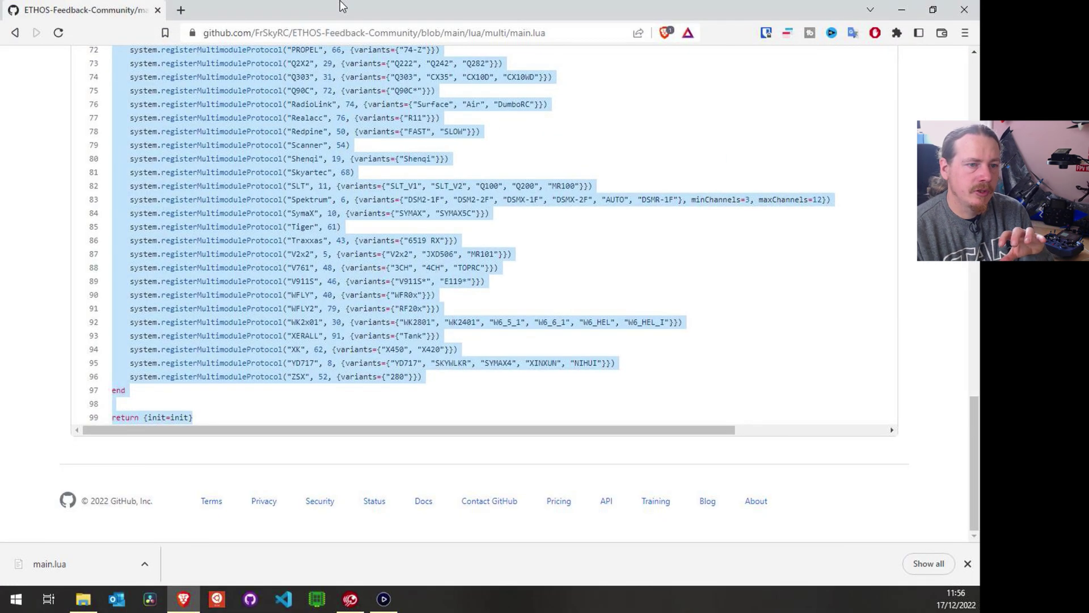
scroll(25, 219, up, 20)
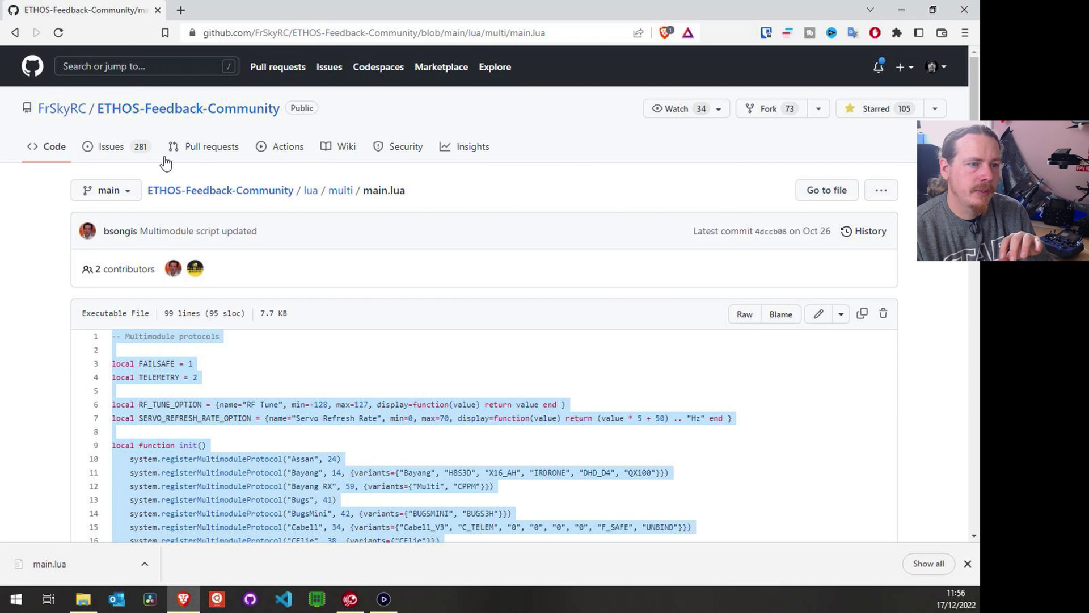
click(244, 192)
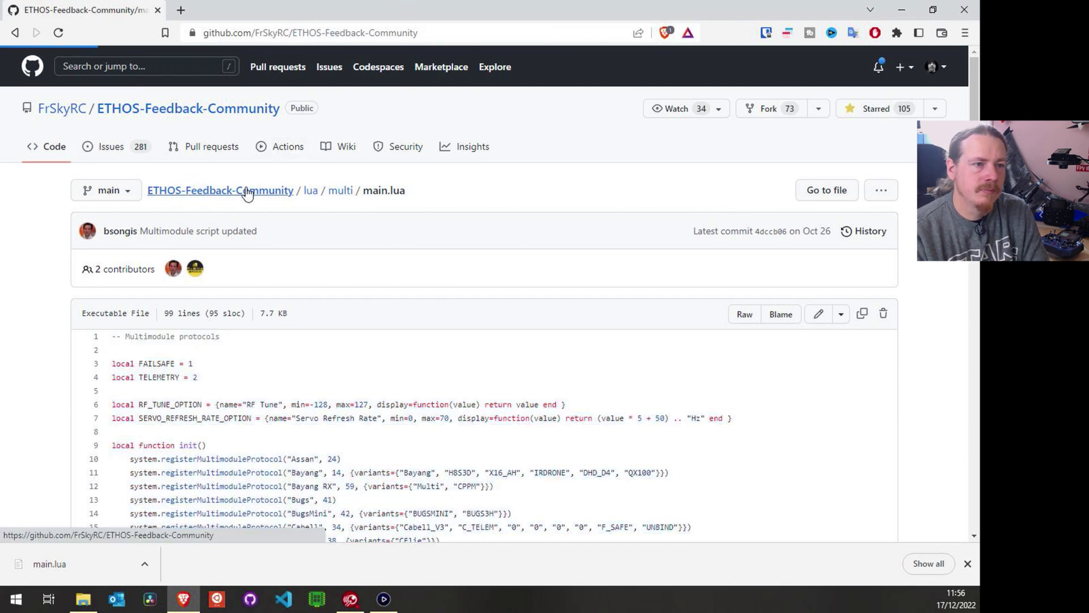
drag(475, 6, 2, 94)
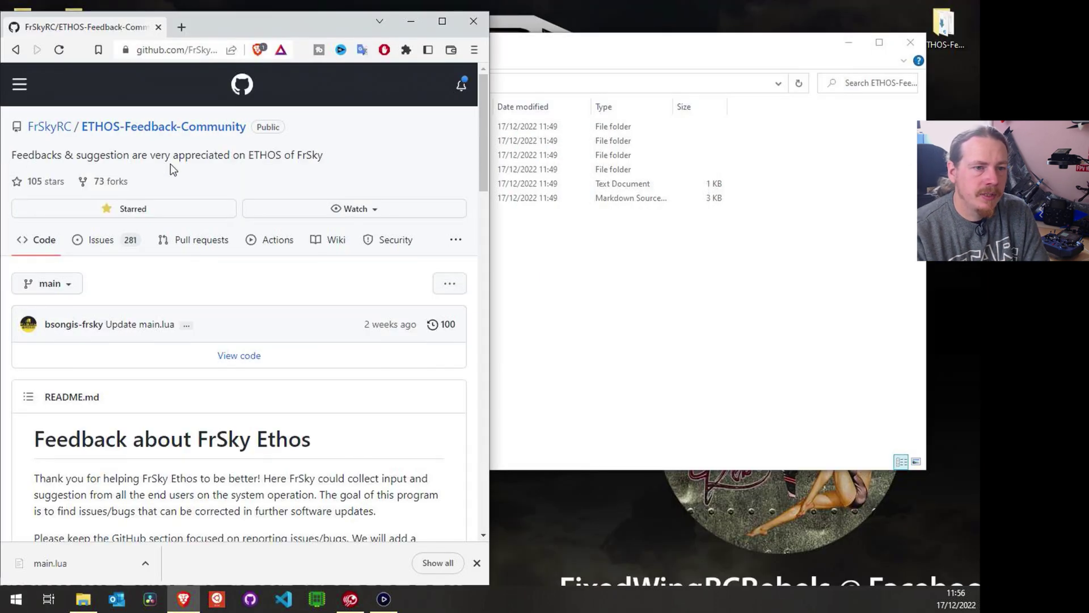
Snap Explorer right, open the local lua folder, and select its 12 script folders
click(678, 45)
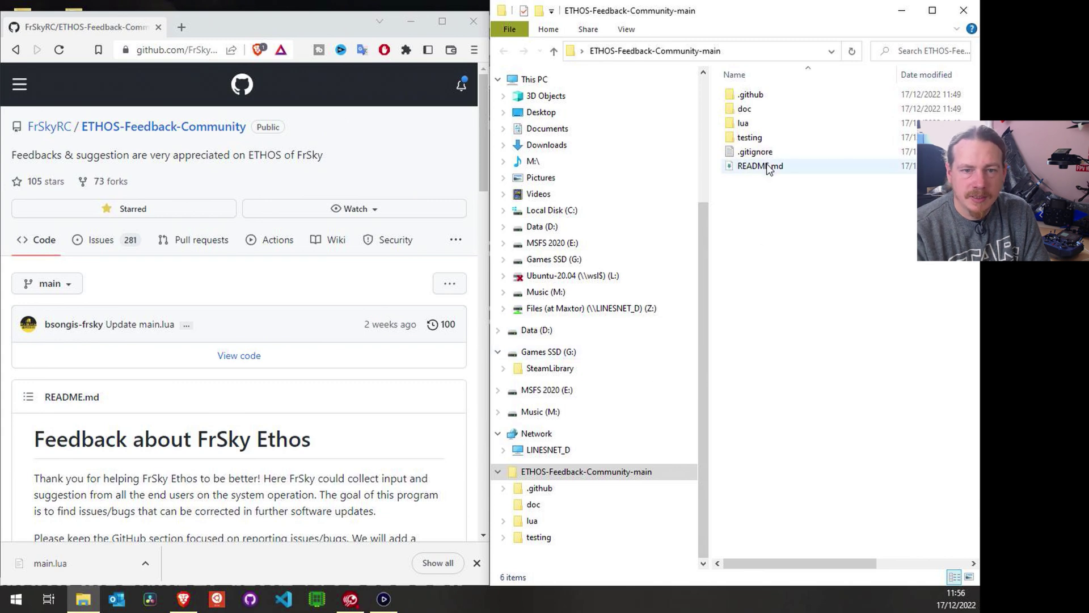
click(255, 358)
scroll(158, 231, down, 3)
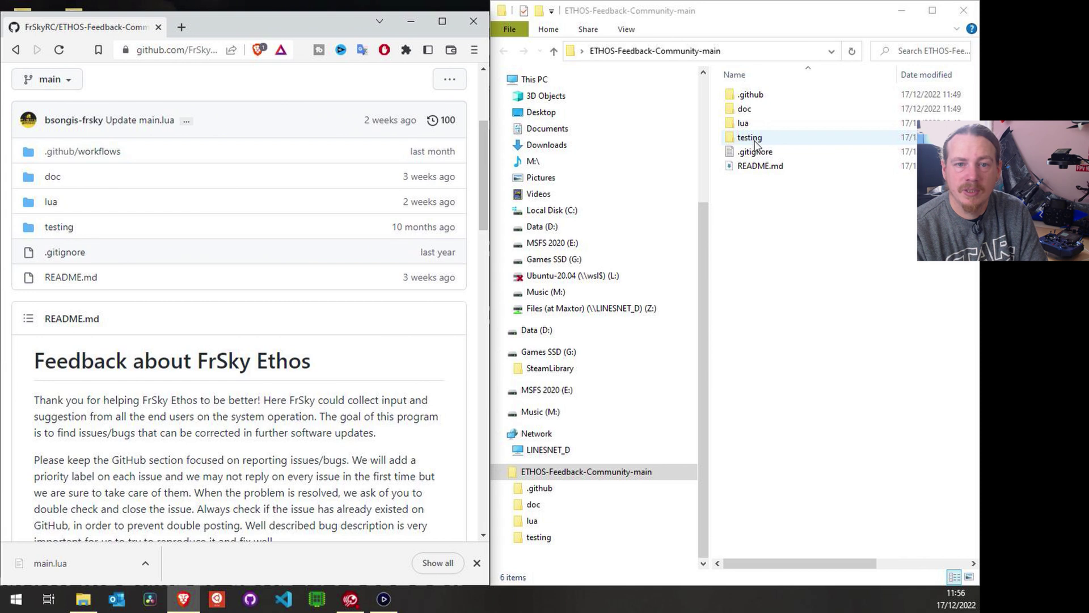
double_click(745, 124)
drag(846, 329, 745, 93)
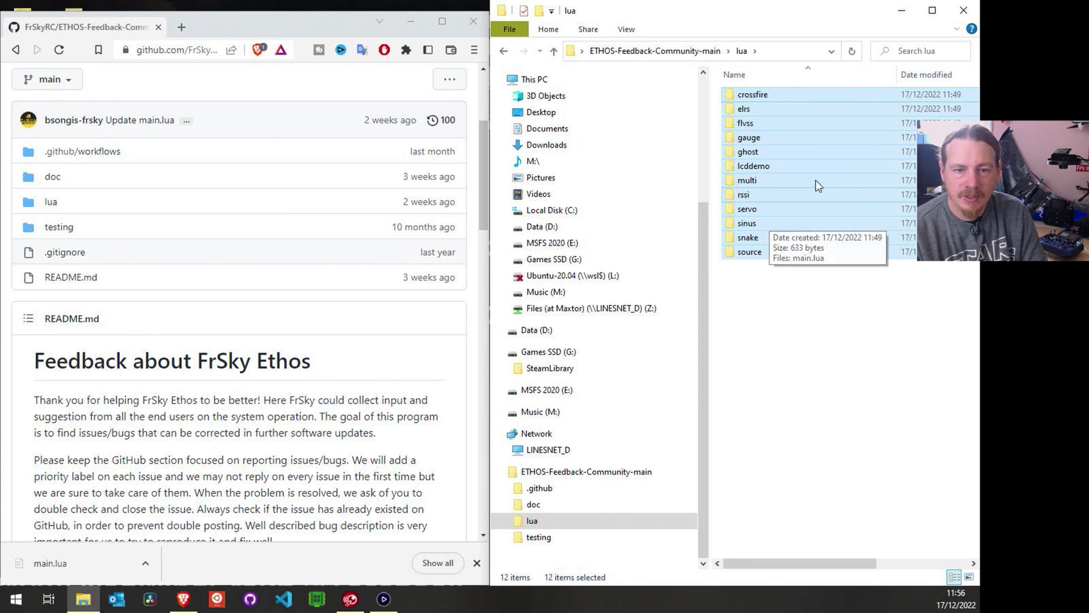
click(411, 21)
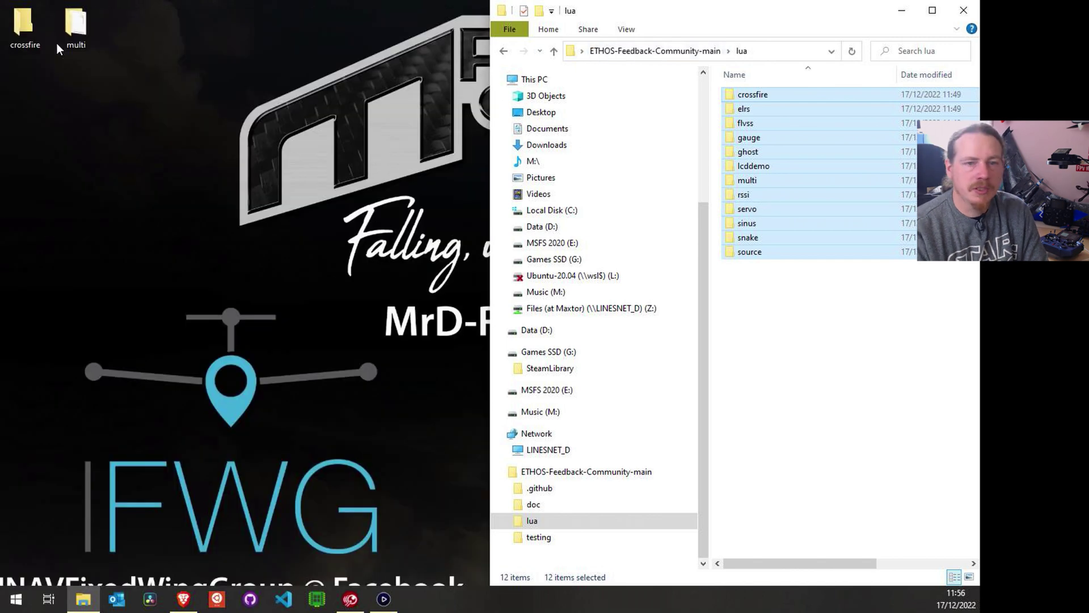